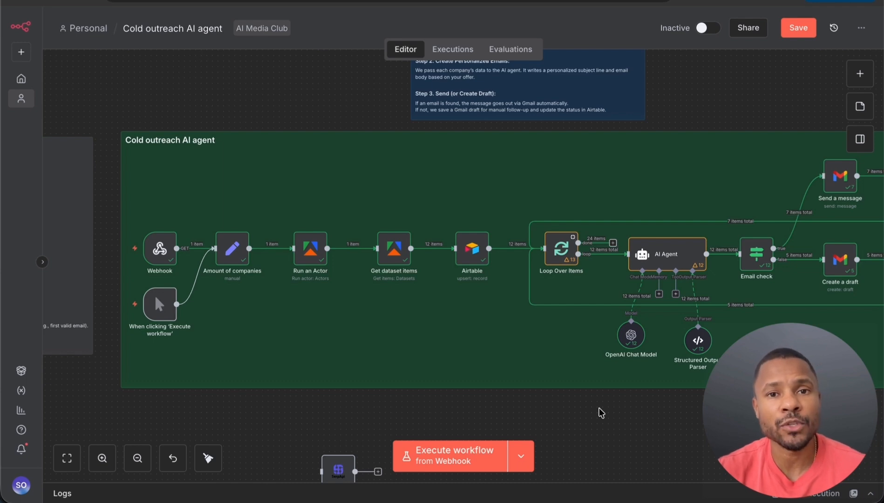
Step: Read the 3-Step Process note above the workflow, and view the Start and Companies tables in Airtable
scroll(302, 252, "up", 3)
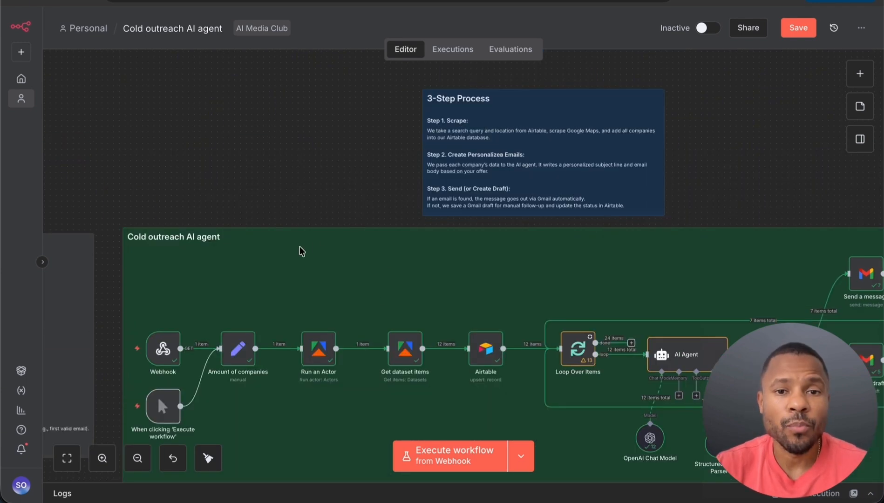
scroll(375, 269, "up", 1)
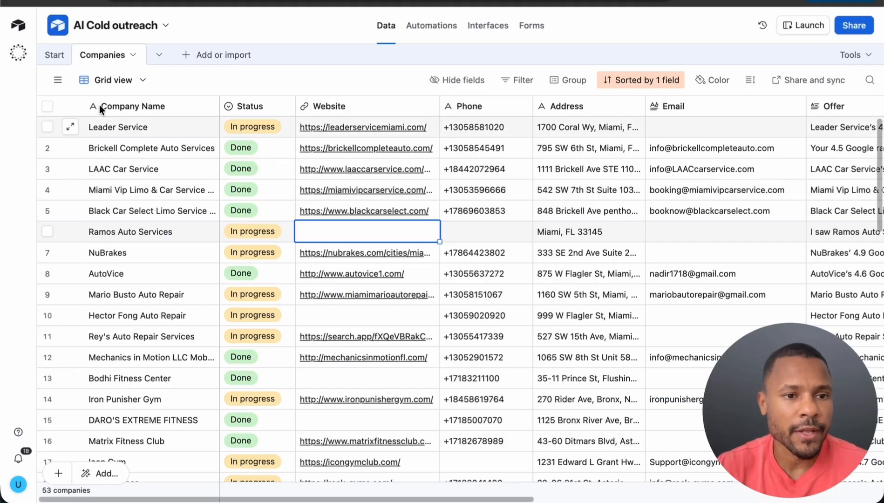
left_click(57, 80)
left_click(55, 56)
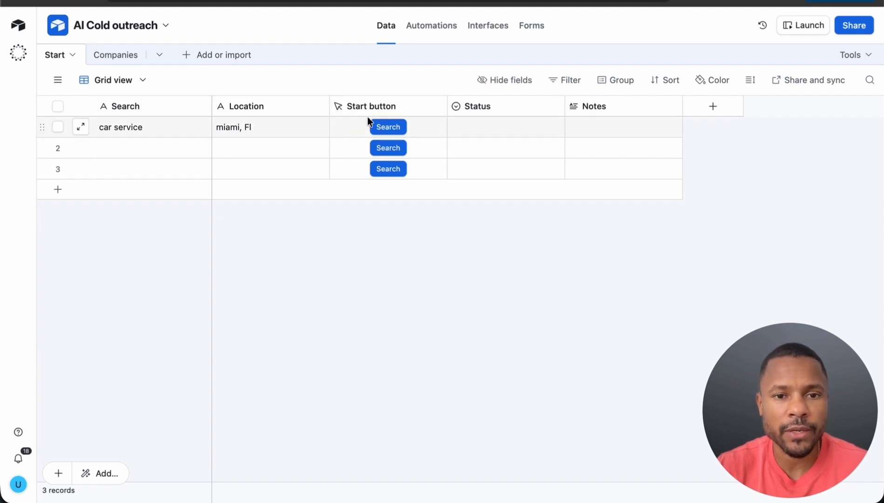
left_click(380, 125)
left_click(110, 58)
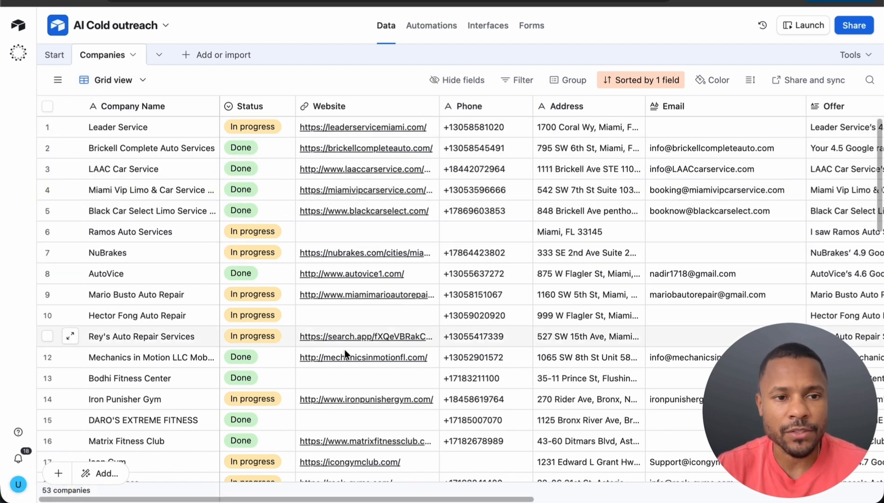
scroll(123, 156, "right", 1)
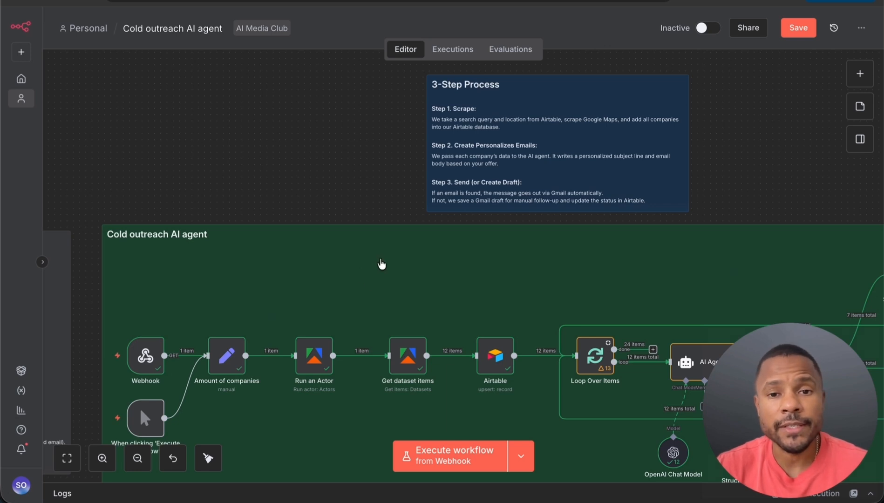
Step: Switch to n8n and examine the cold outreach workflow from the scraping nodes through the AI Agent to the Gmail and status-update nodes
scroll(554, 326, "right", 5)
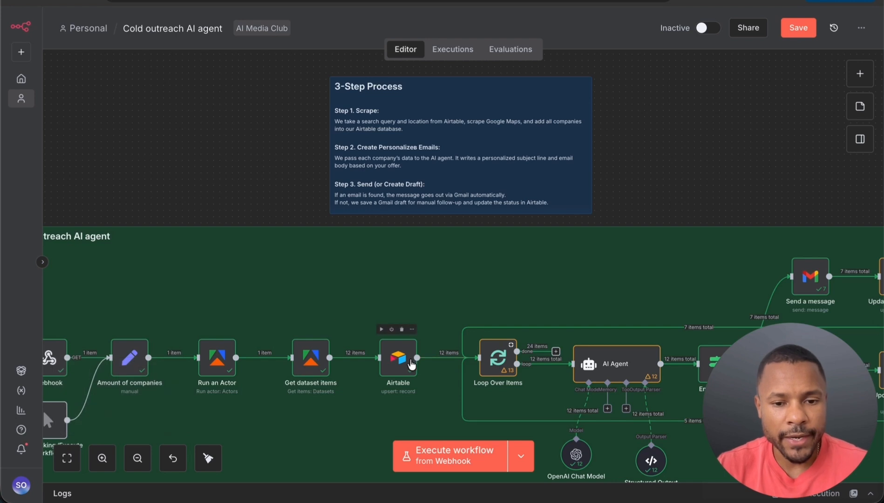
scroll(411, 365, "down", 1)
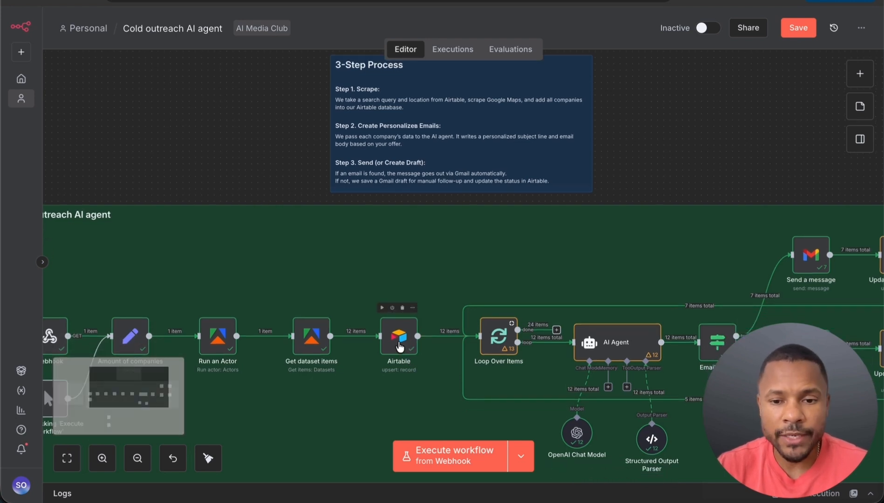
scroll(399, 347, "right", 2)
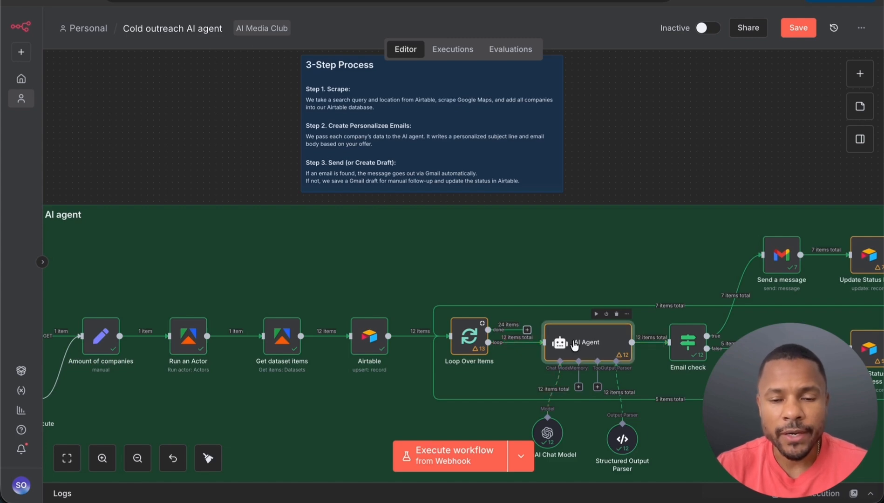
double_click(576, 358)
left_click(63, 24)
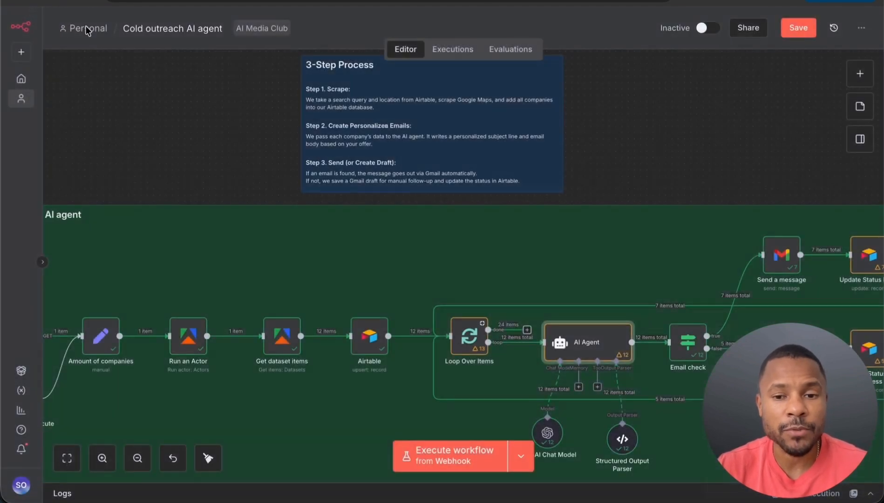
scroll(459, 217, "up", 3)
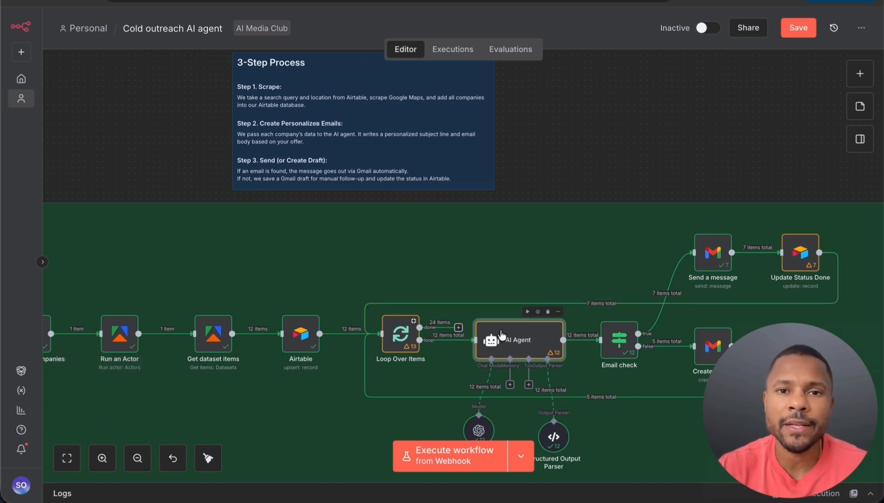
scroll(498, 335, "right", 2)
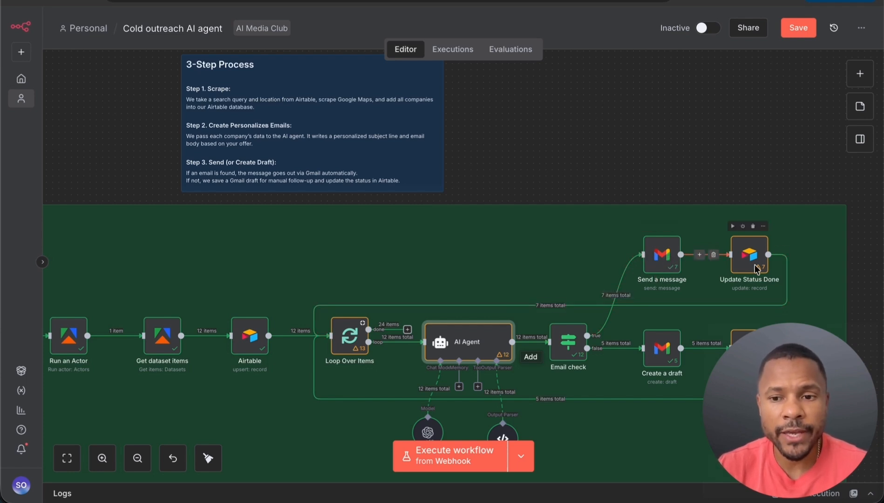
scroll(730, 254, "right", 2)
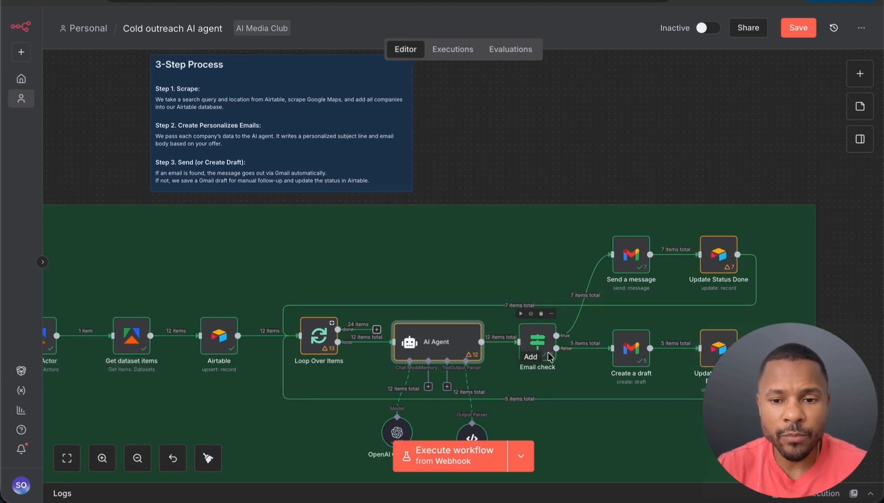
scroll(632, 354, "right", 2)
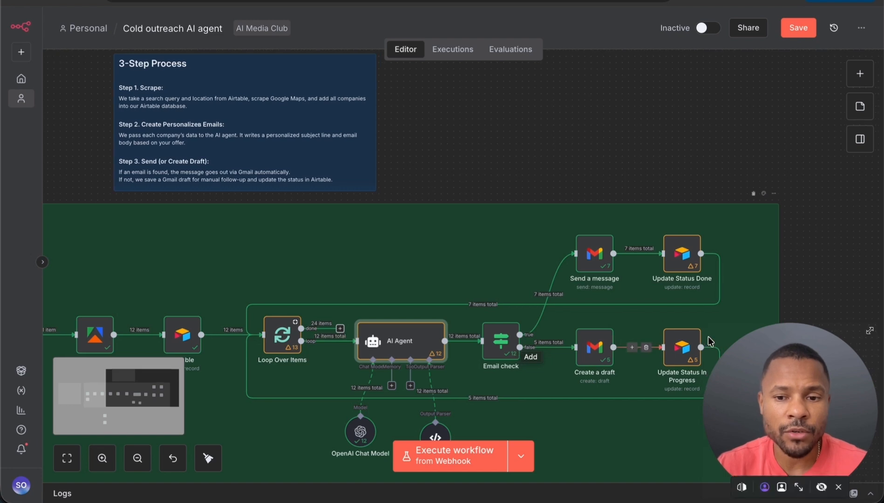
scroll(708, 341, "right", 2)
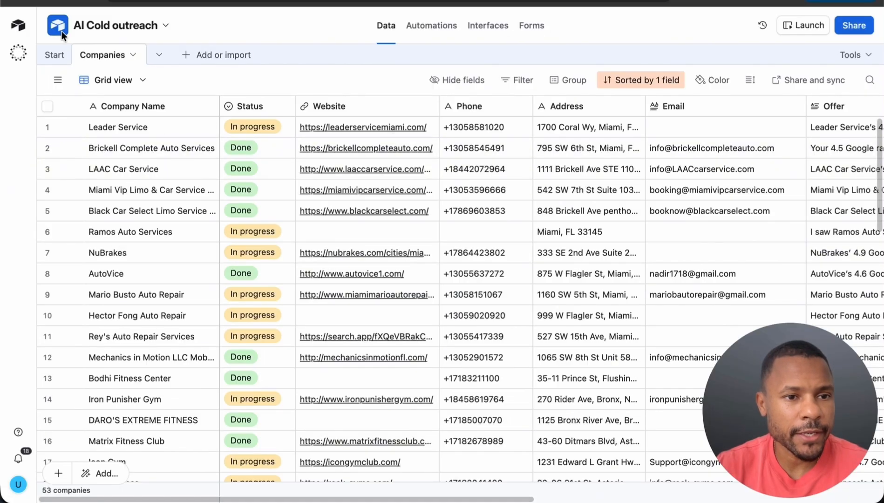
Step: Revisit the Start and Companies tables in Airtable, and inspect the amount value in n8n's Amount of companies node
left_click(55, 55)
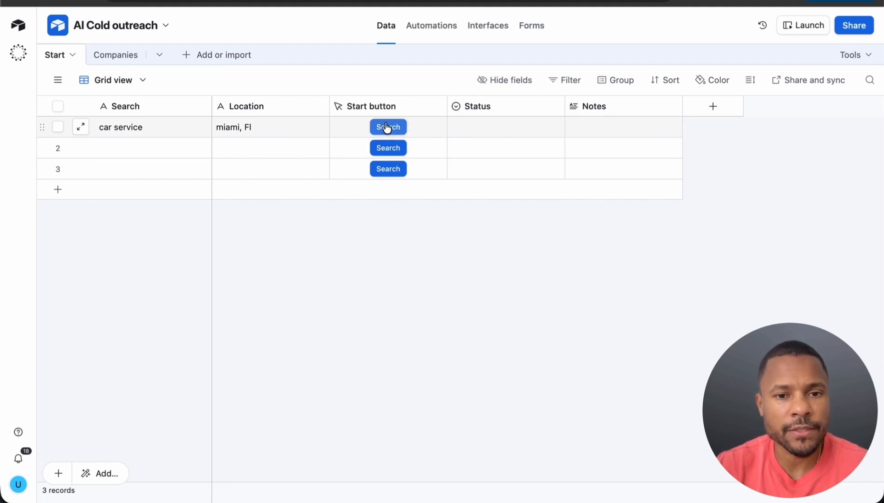
left_click(115, 57)
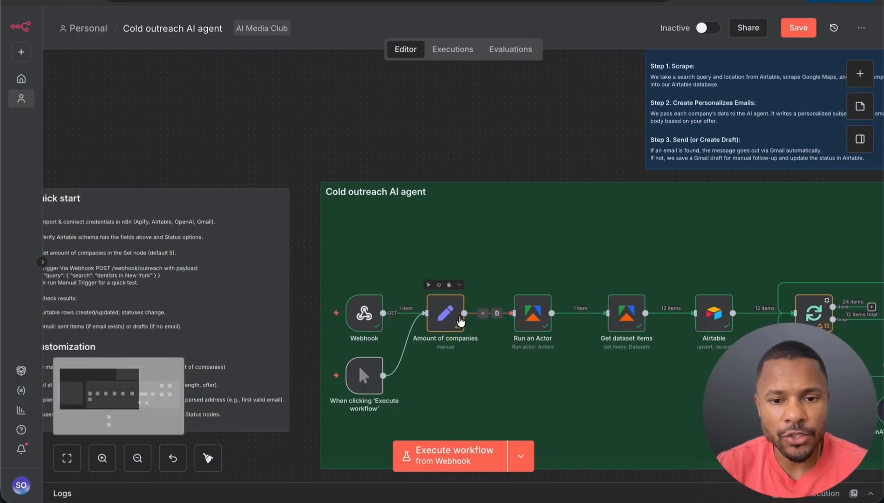
double_click(450, 312)
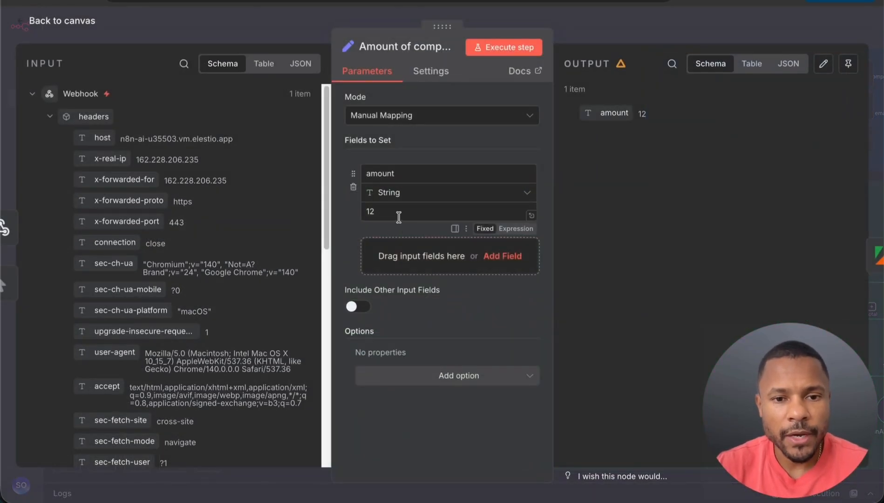
left_click_drag(398, 217, 360, 214)
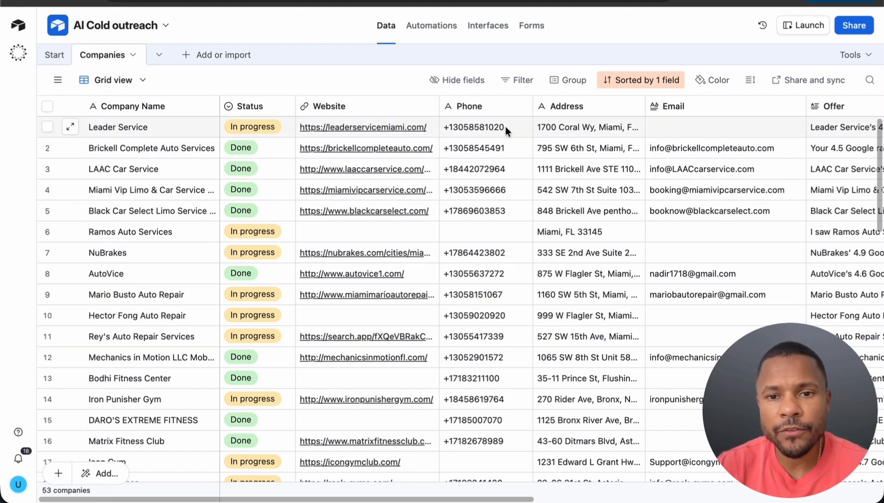
Step: Switch to Airtable and check the Companies table's contact and offer columns
scroll(508, 127, "right", 5)
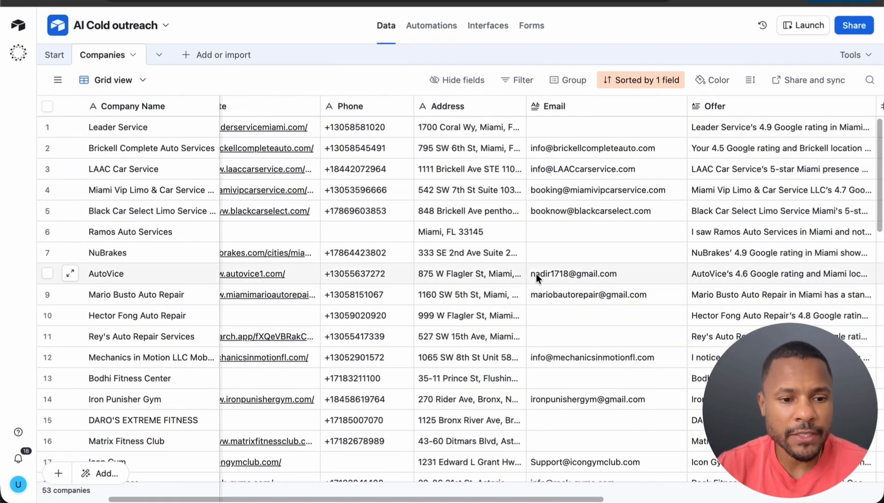
scroll(567, 198, "left", 5)
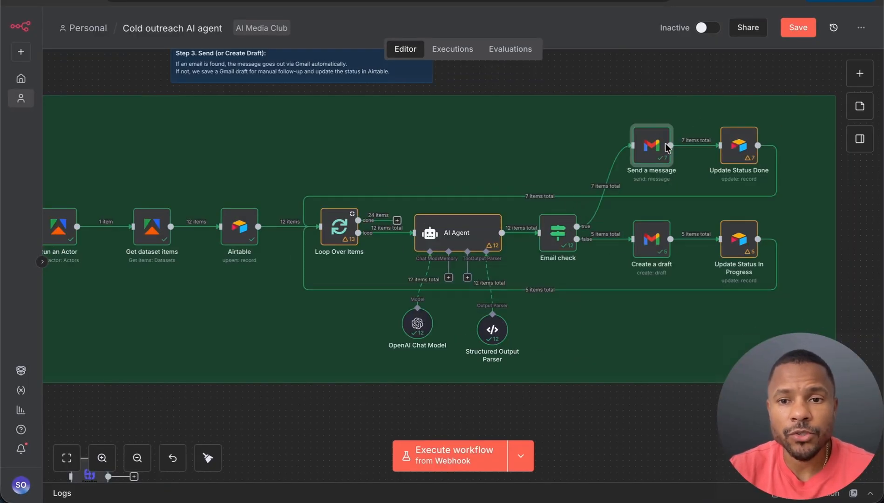
Step: Switch to n8n, inspect the recipient field of the Send a message node, and return to the canvas
double_click(650, 153)
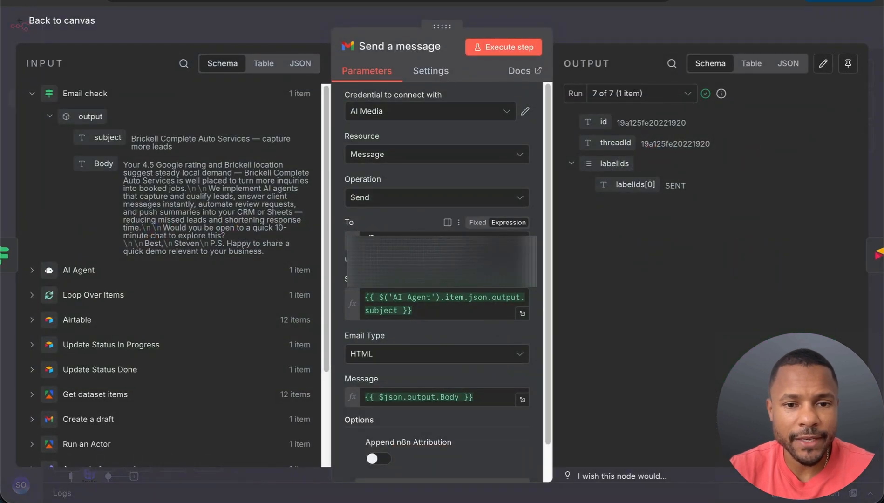
left_click_drag(367, 242, 479, 242)
left_click(468, 240)
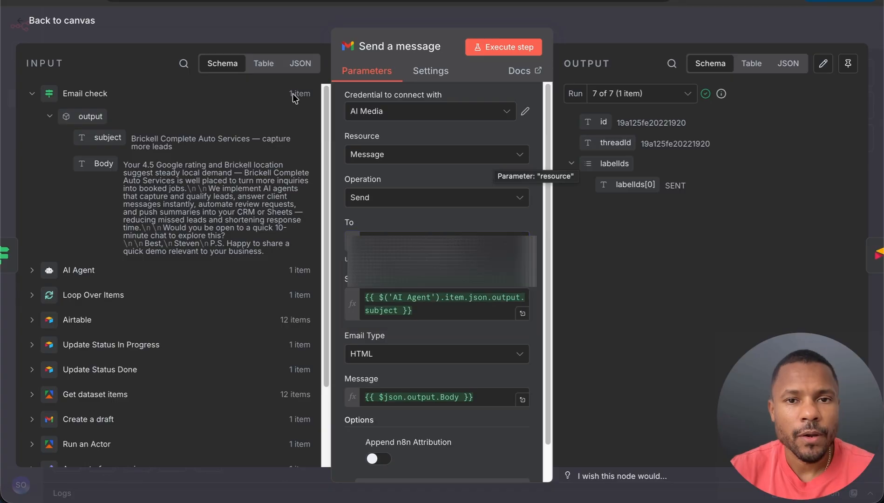
left_click(39, 21)
Step: View the trigger section of the cold outreach workflow, and switch to the Start table in Airtable
scroll(236, 174, "left", 10)
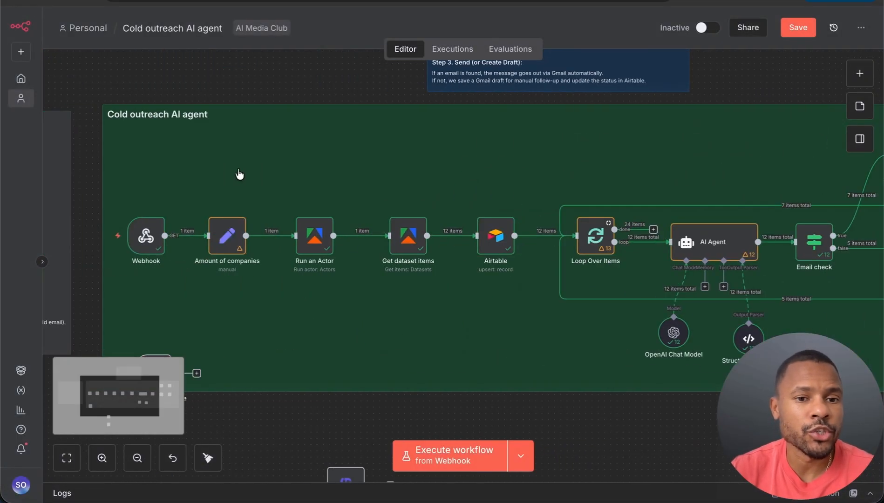
scroll(245, 164, "down", 1)
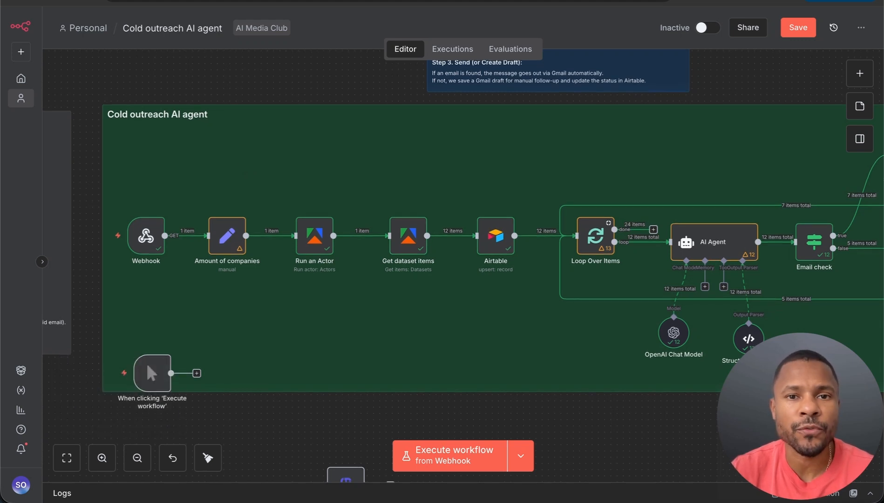
left_click(196, 2)
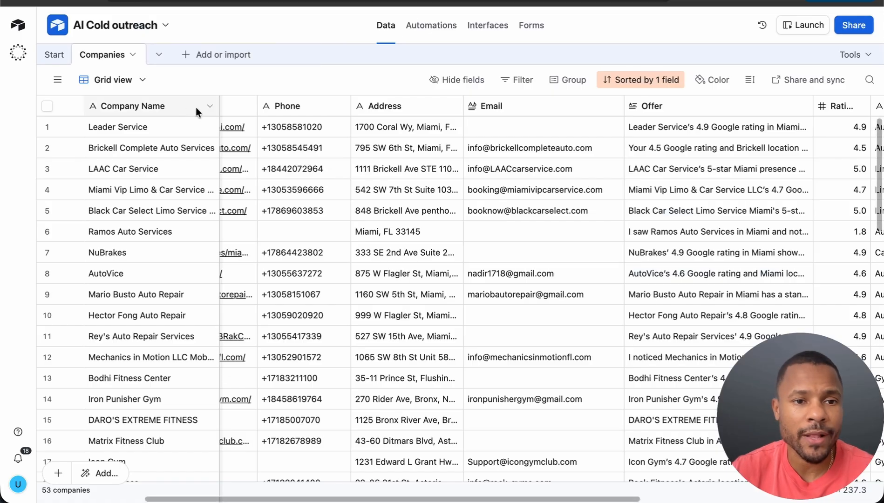
left_click(50, 60)
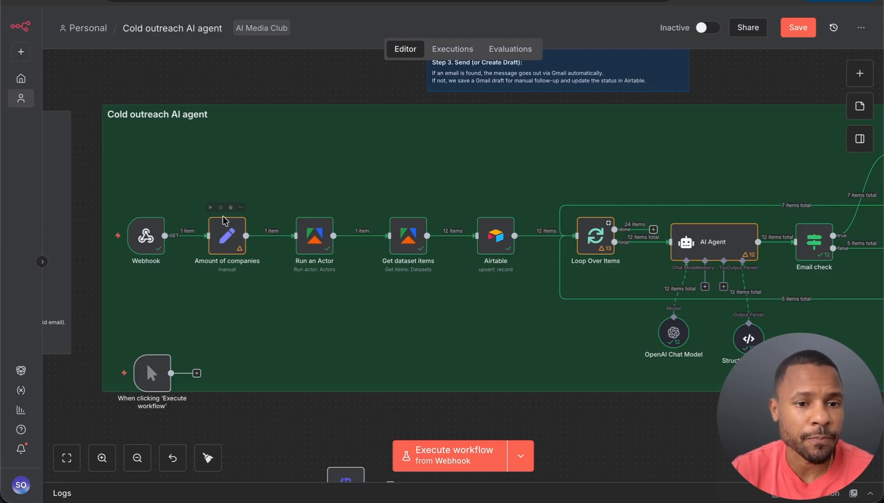
Step: Open the Webhook node in n8n and examine its outreach path and Test URL
mouse_move(148, 251)
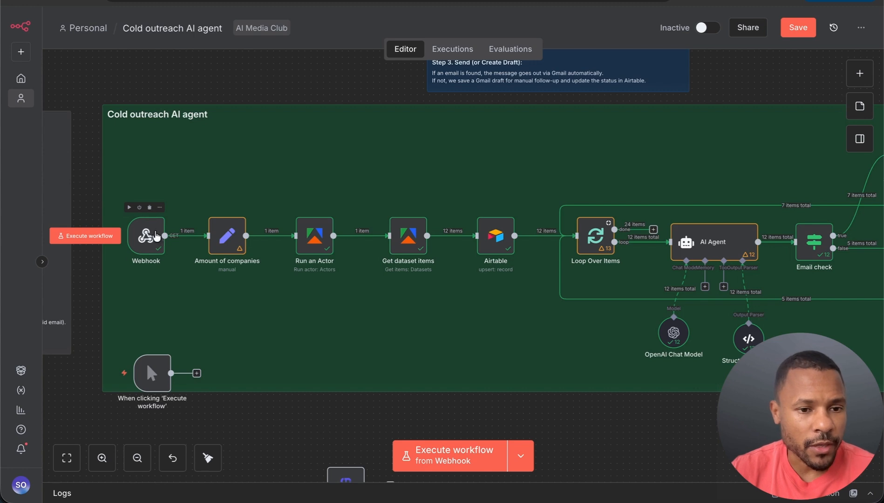
left_click(145, 237)
double_click(146, 237)
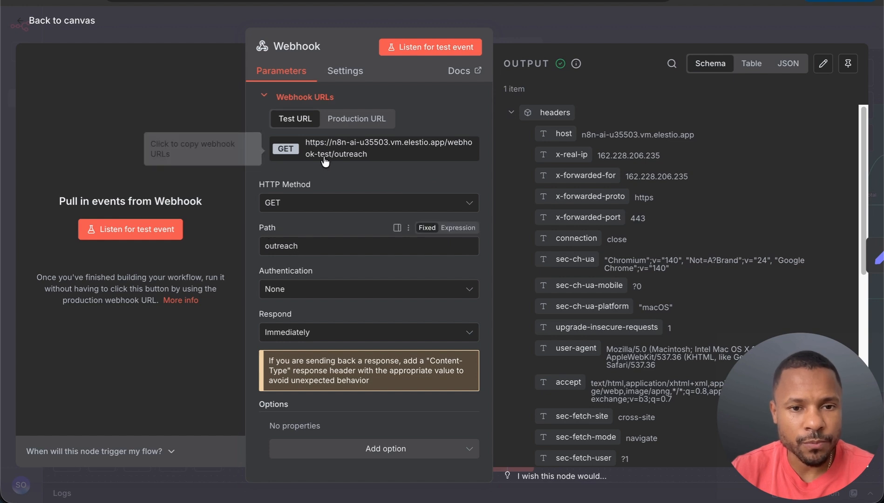
double_click(298, 245)
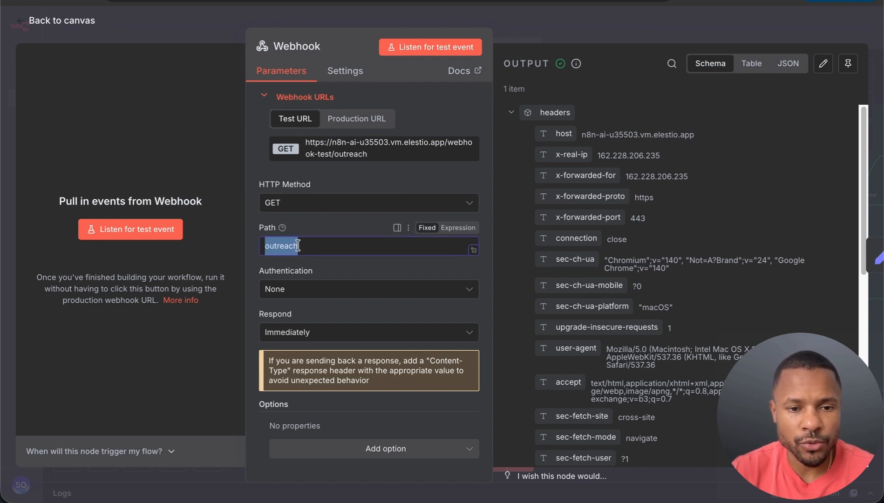
left_click(329, 247)
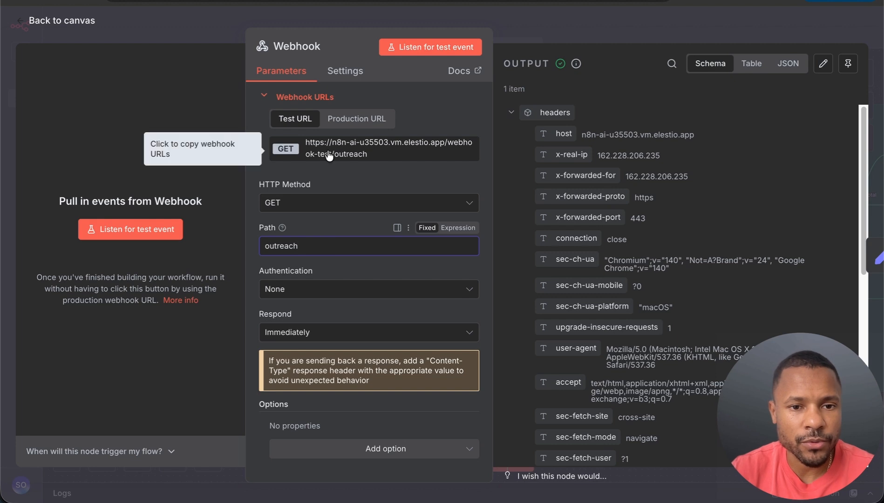
left_click(306, 122)
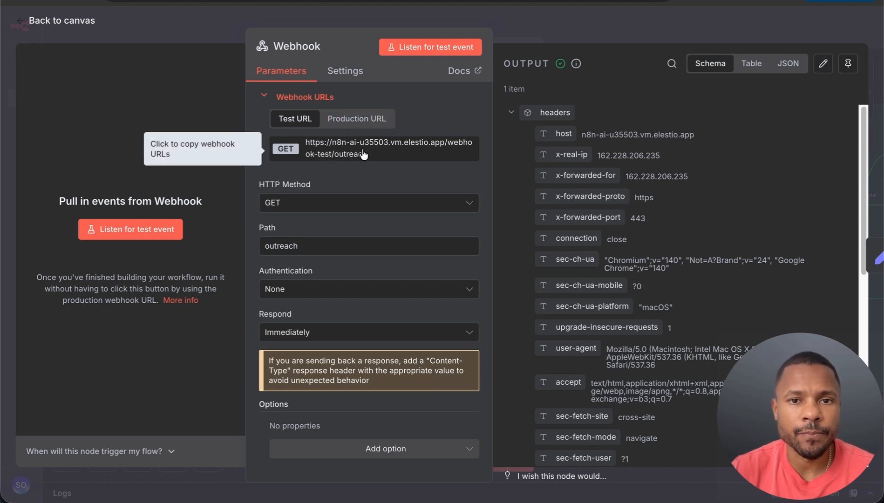
Step: View the Webhook node's Production URL, switch back to the Test URL, and copy it
left_click(357, 118)
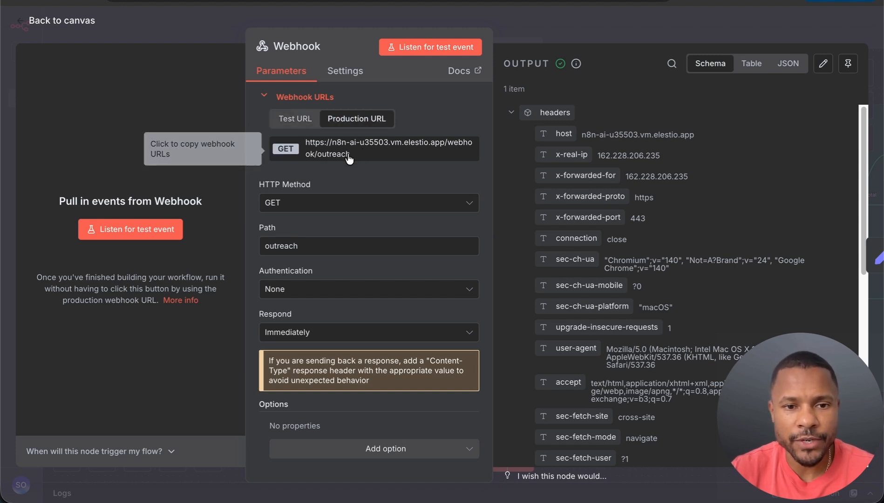
left_click(307, 125)
left_click(362, 154)
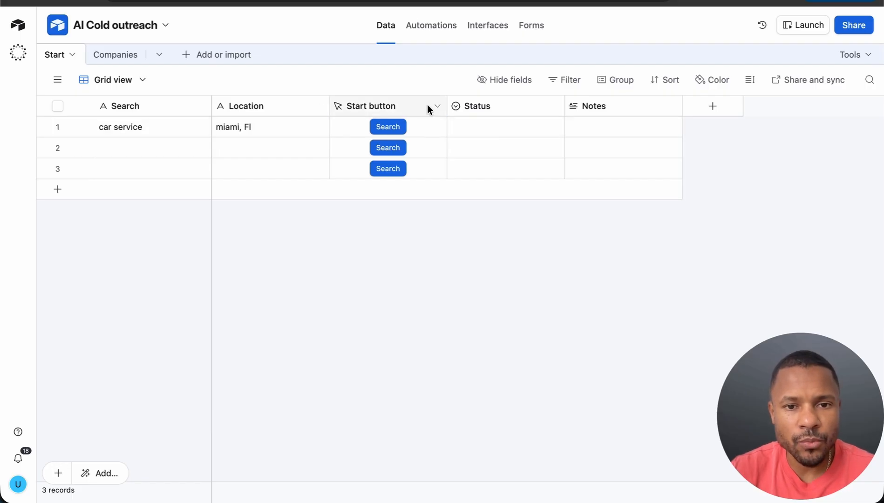
Step: Open the Start button field's settings, widen the URL formula box, and examine the encoded Search and Location components
left_click(438, 108)
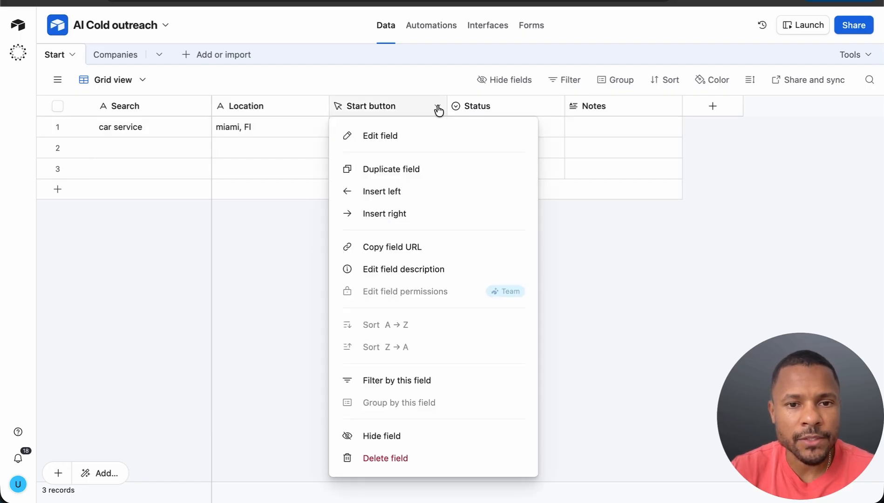
left_click(383, 136)
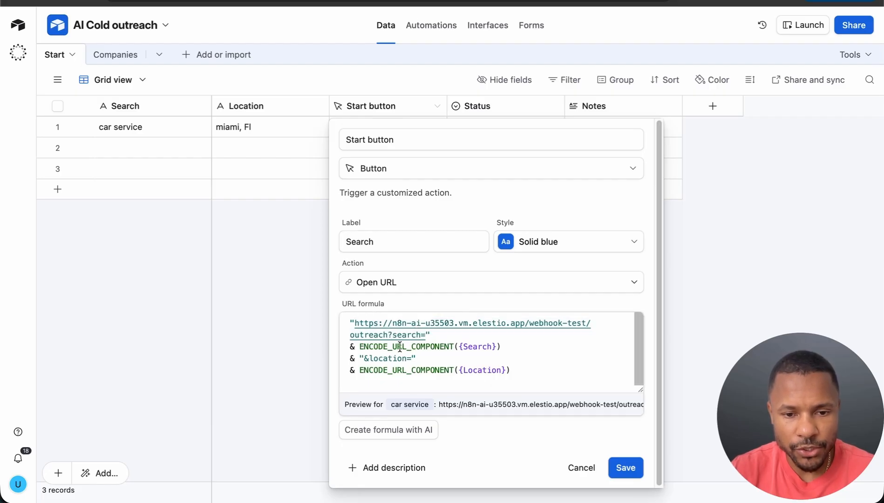
left_click_drag(355, 347, 505, 349)
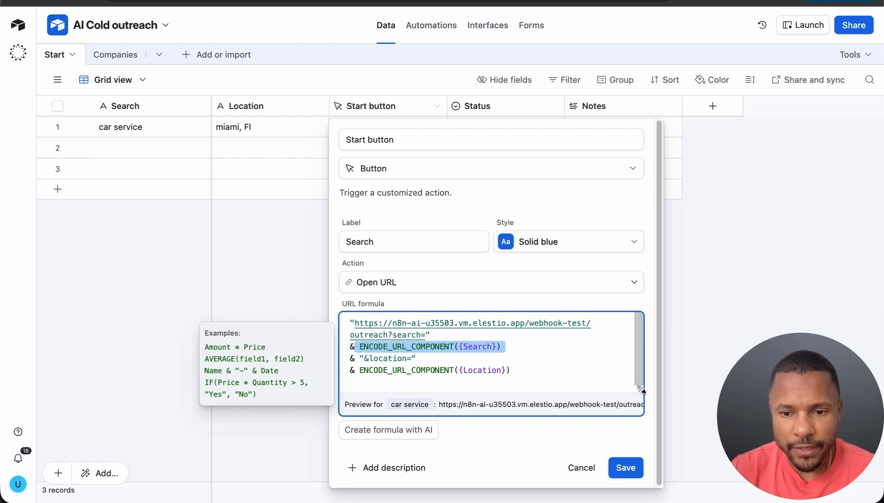
left_click_drag(641, 391, 764, 405)
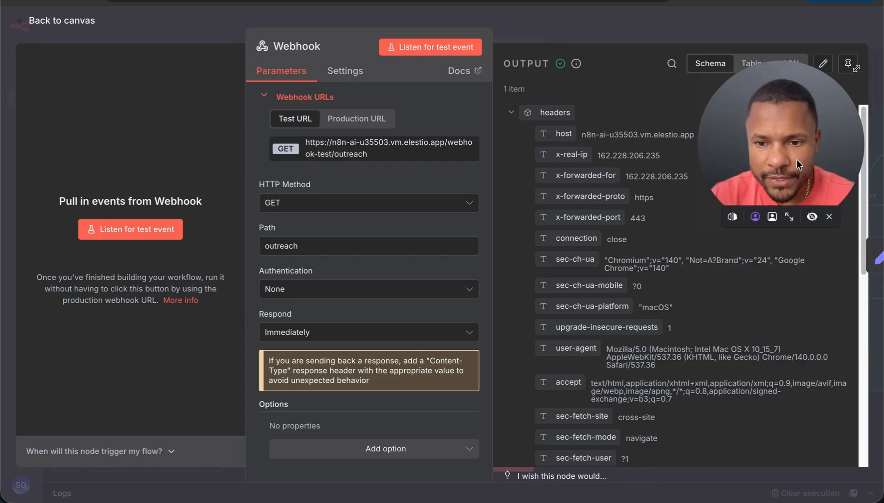
Step: Switch to n8n and compare the search and location query values in the Webhook output with the button's URL formula in Airtable
scroll(570, 108, "down", 10)
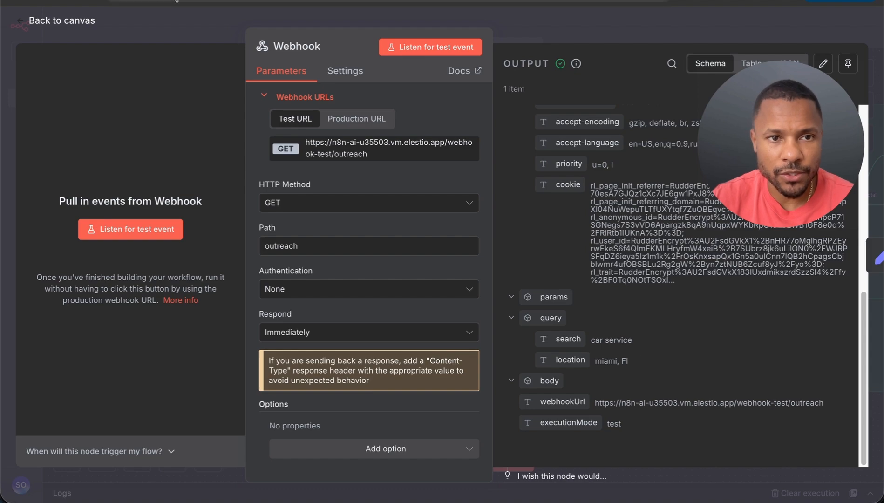
left_click_drag(628, 331, 659, 373)
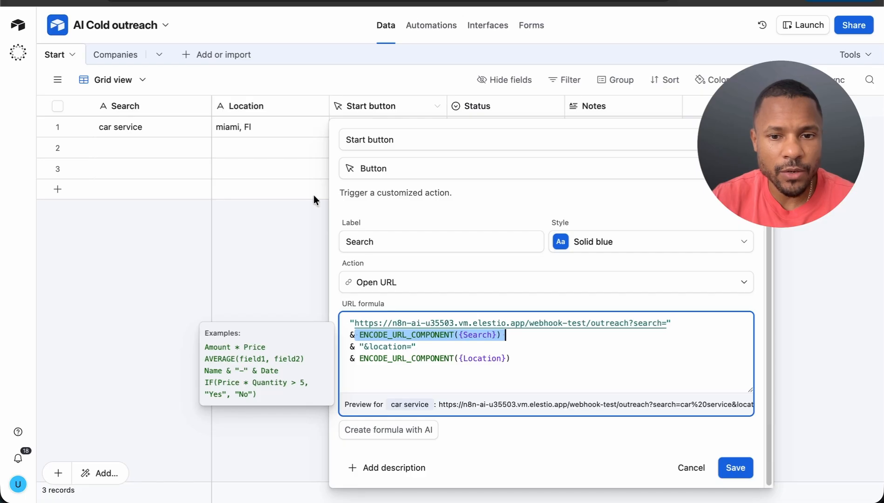
left_click_drag(500, 385, 374, 312)
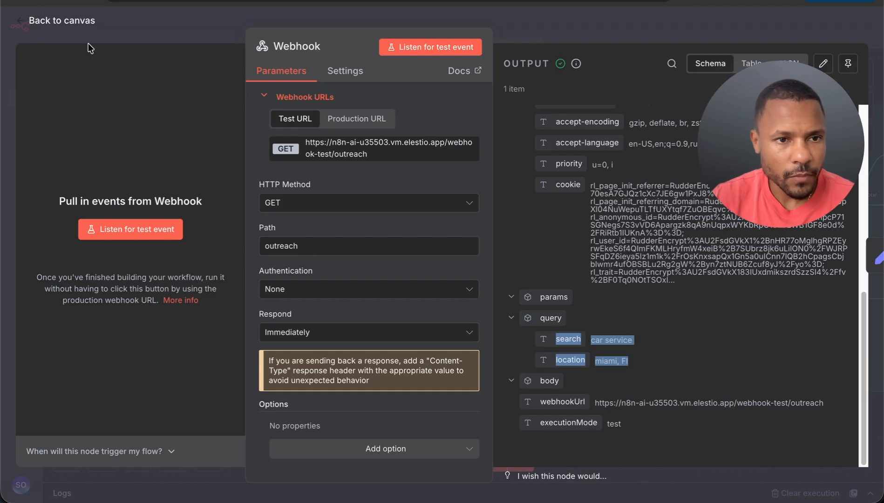
Step: Inspect the amount field in the Amount of companies node and return to the canvas
left_click(75, 23)
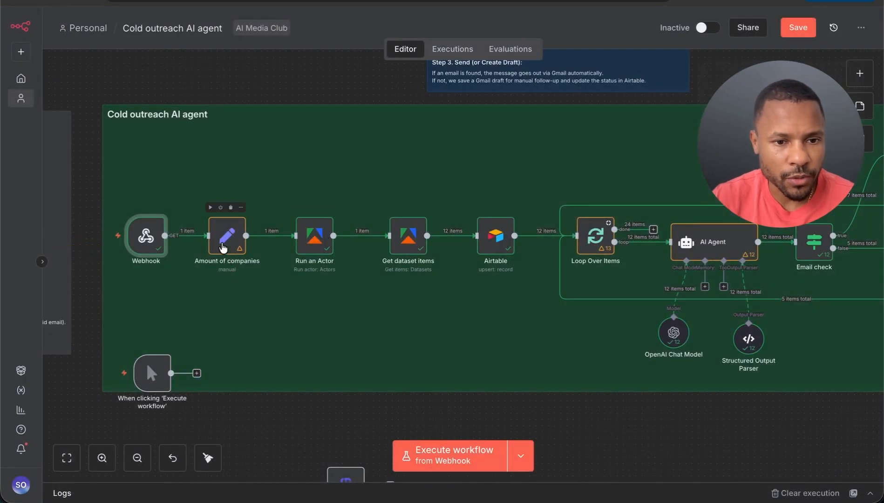
double_click(223, 247)
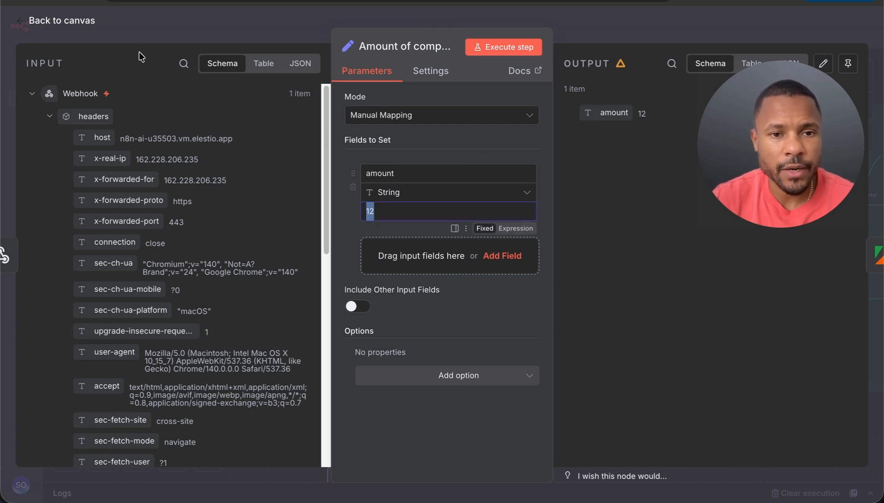
left_click(69, 23)
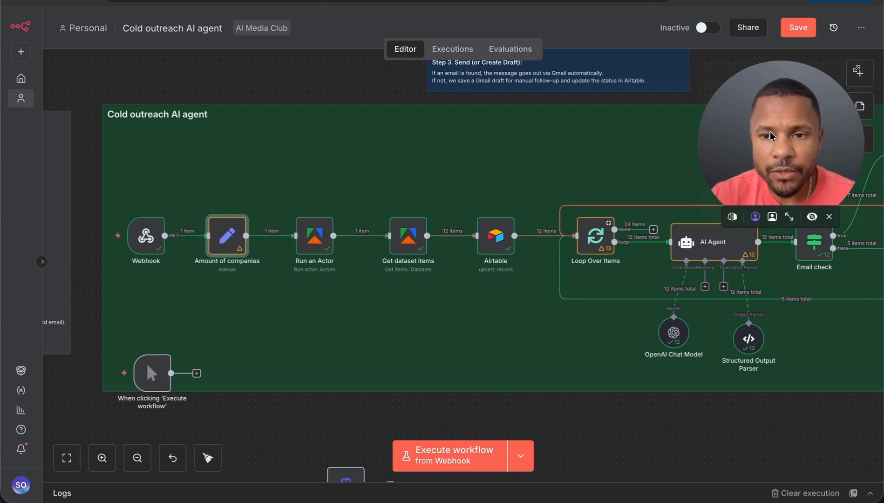
Step: Add an Apify Run an Actor node, place it below the existing Run an Actor node, and delete it
left_click(860, 77)
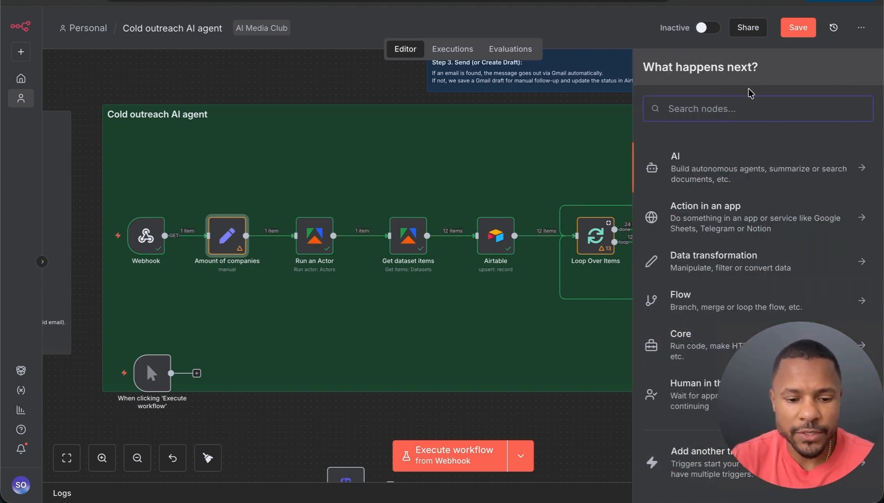
type("apify")
key("Return")
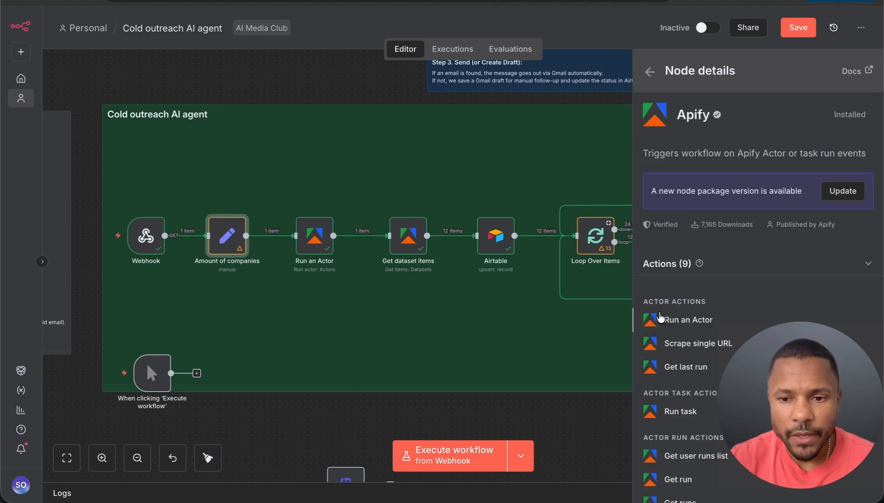
left_click(678, 323)
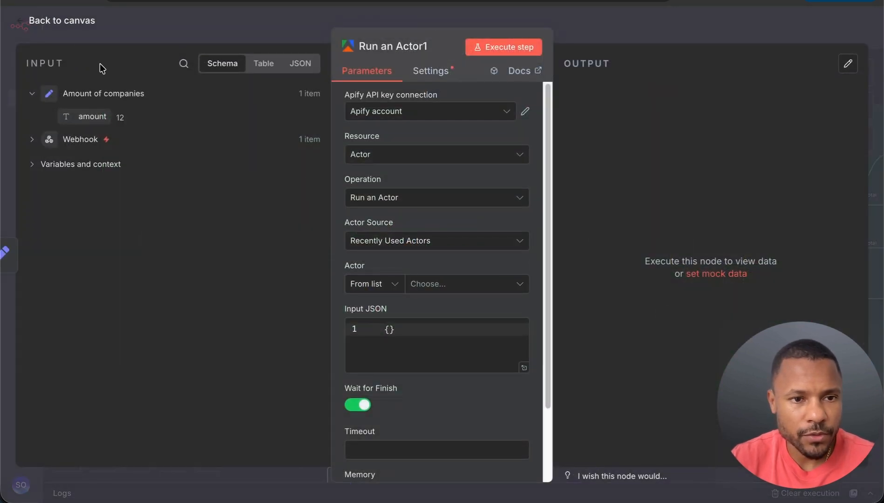
left_click(69, 23)
left_click_drag(365, 301, 323, 331)
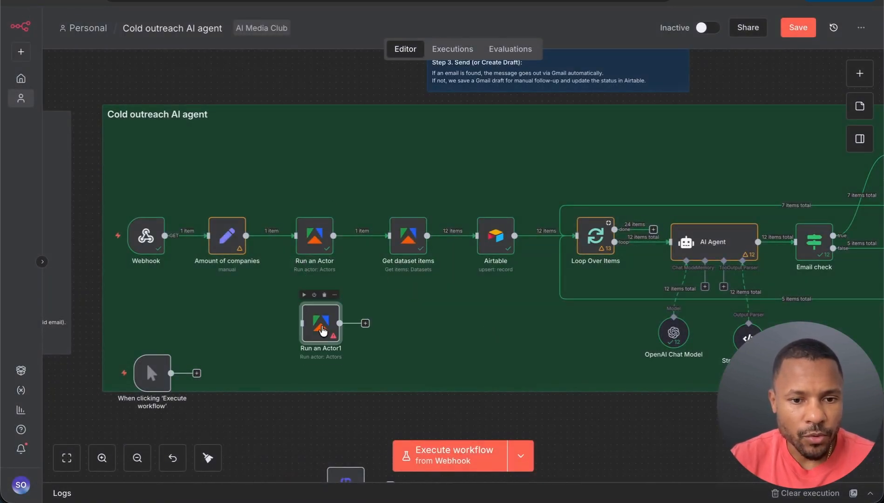
left_click(324, 295)
Step: Open the existing Run an Actor node, switch to Apify, and copy the default API token from the API & Integrations settings
double_click(314, 235)
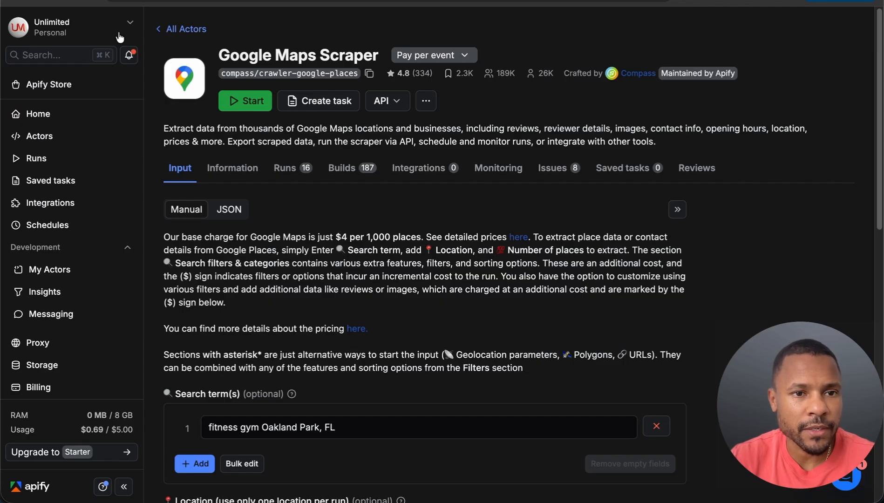
left_click(19, 26)
left_click(279, 259)
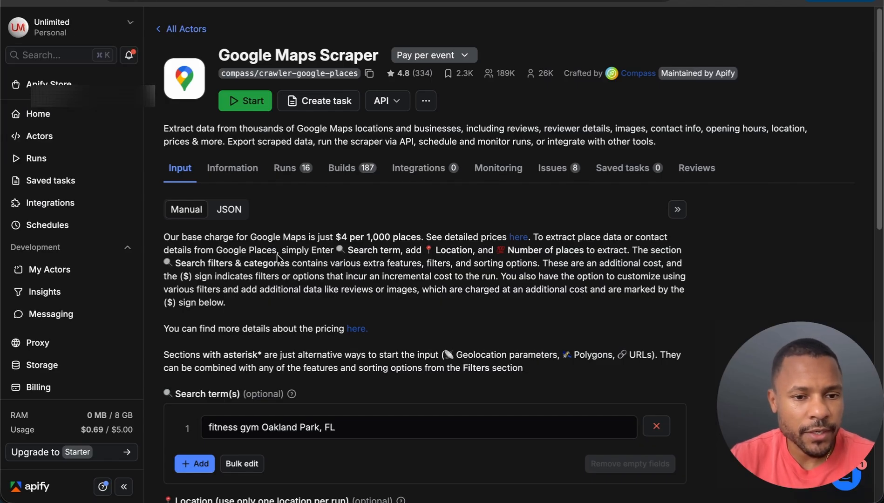
scroll(89, 203, "down", 2)
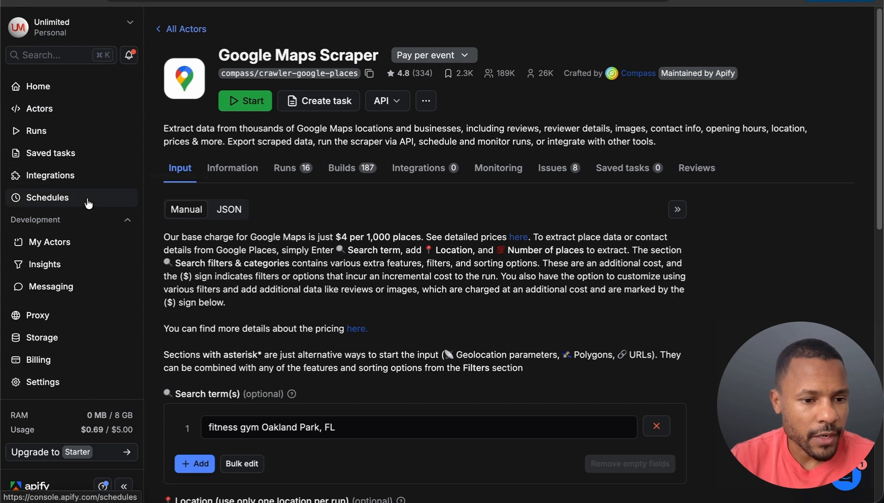
left_click(55, 383)
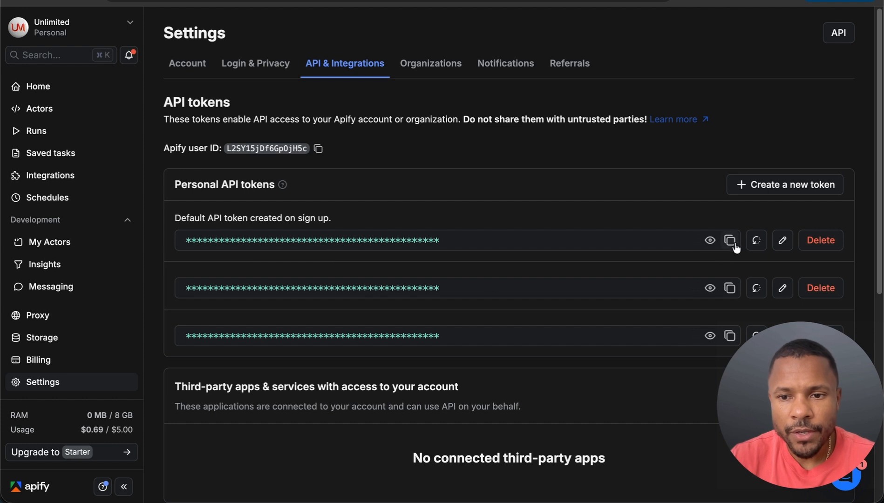
left_click(730, 240)
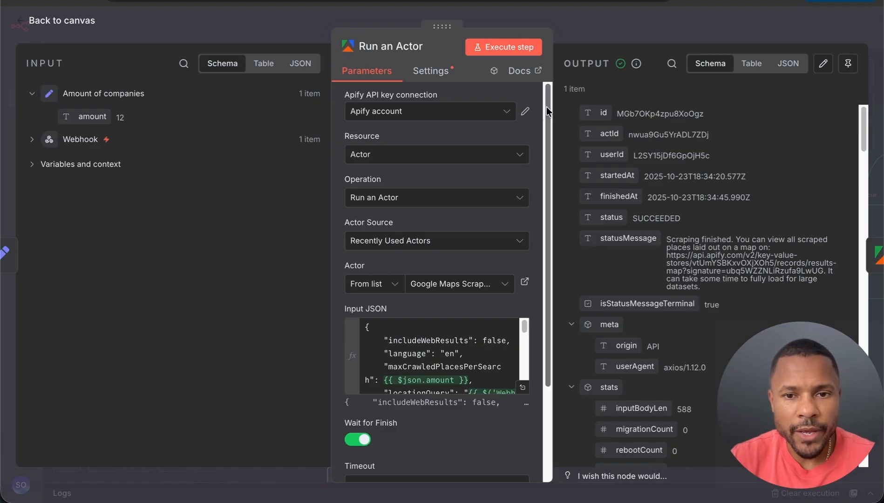
Step: Create a new Apify API credential for the Run an Actor node in n8n, paste the API key, and save it
left_click(465, 112)
left_click(431, 176)
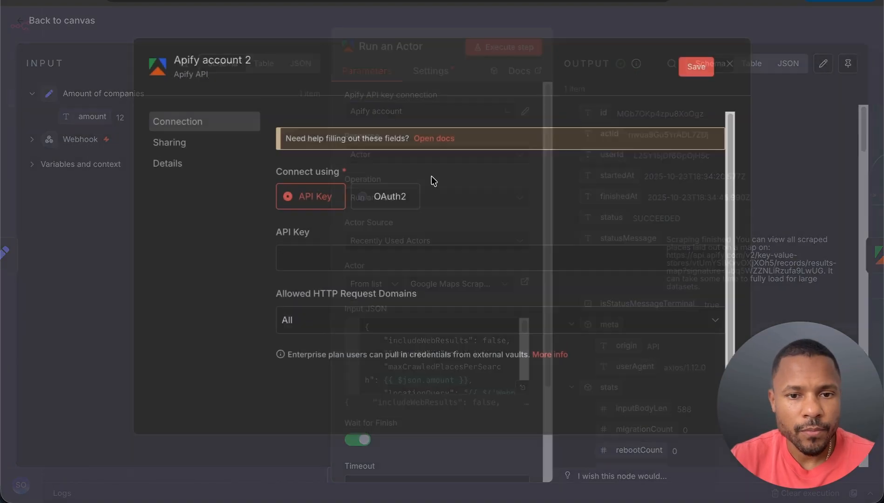
key("super+v")
left_click(321, 266)
key("super+a")
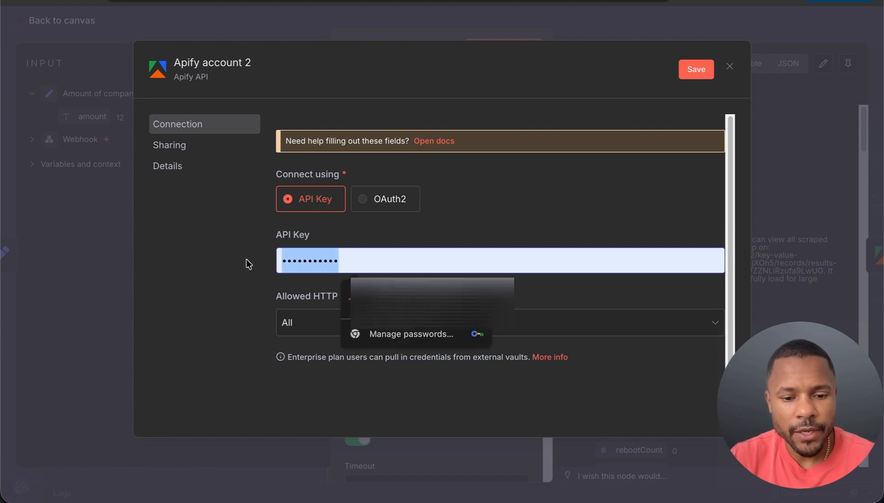
key("super+v")
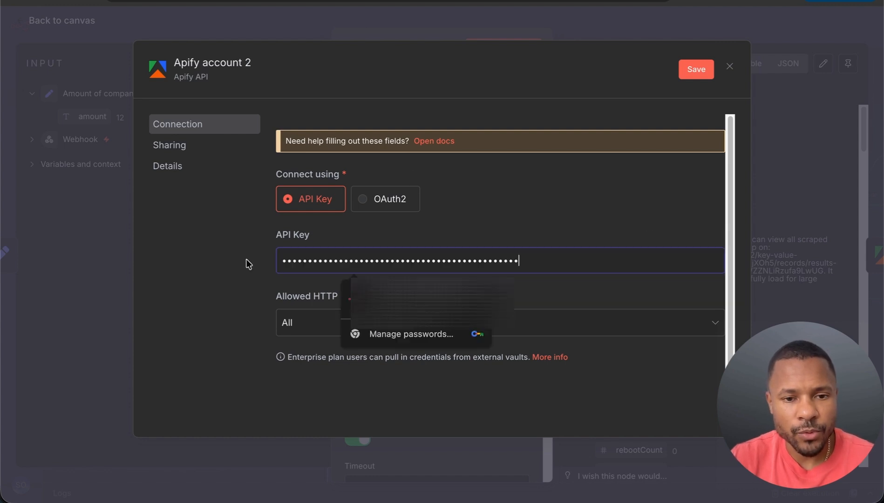
left_click(697, 70)
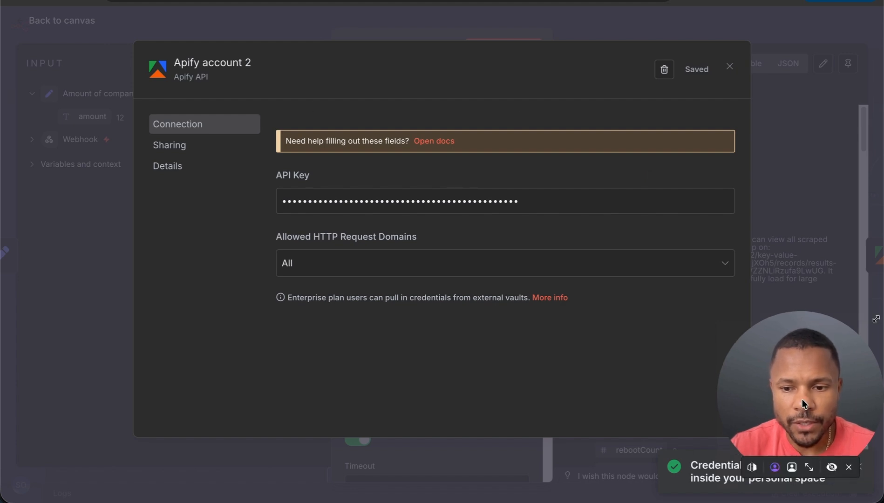
Step: Delete the new Apify credential and check the available Apify API key connections in the Run an Actor node
left_click(666, 69)
left_click(550, 291)
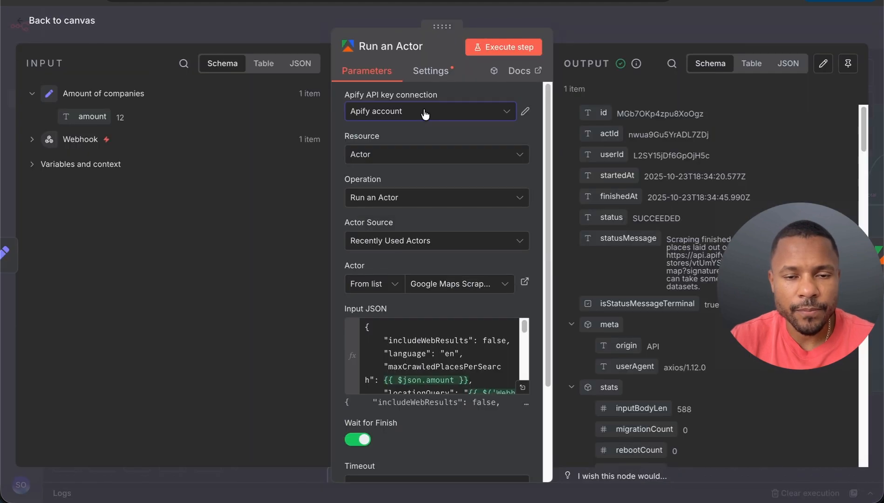
left_click(429, 111)
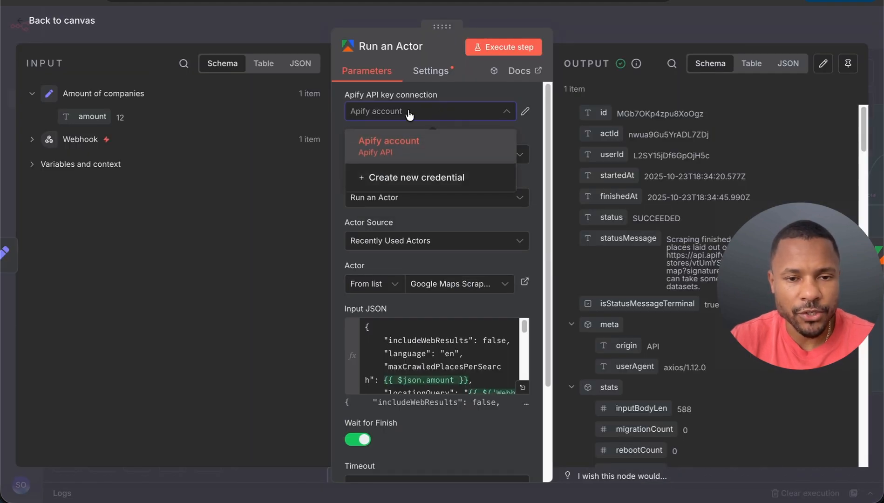
left_click(419, 112)
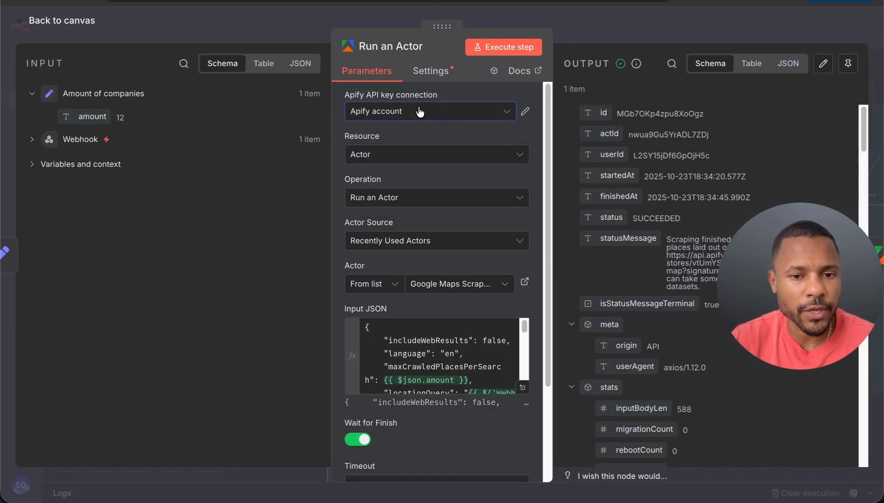
Step: Switch to Apify, search the Apify Store for "google maps", and open the Google Maps Scraper by Compass
left_click(422, 287)
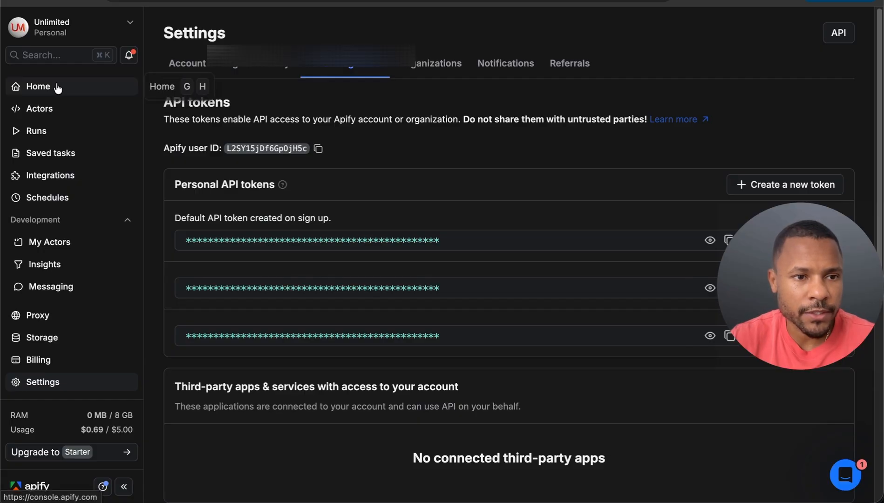
left_click(38, 110)
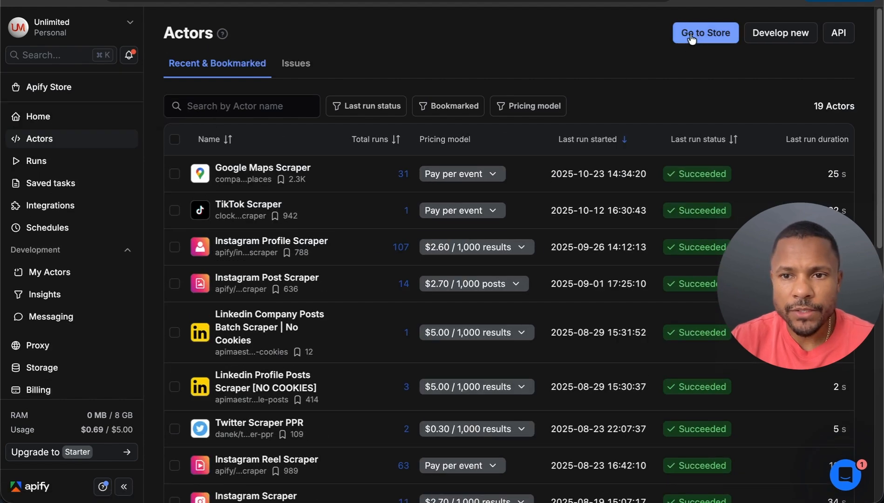
left_click(698, 36)
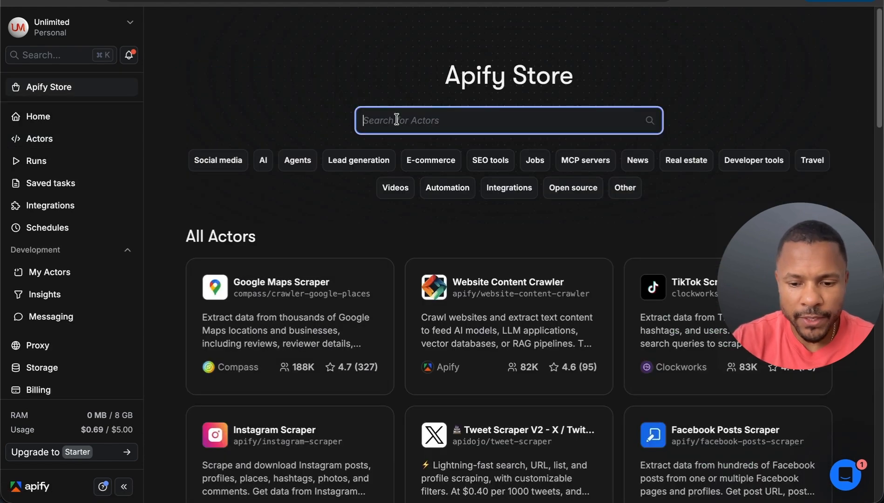
type("google maps")
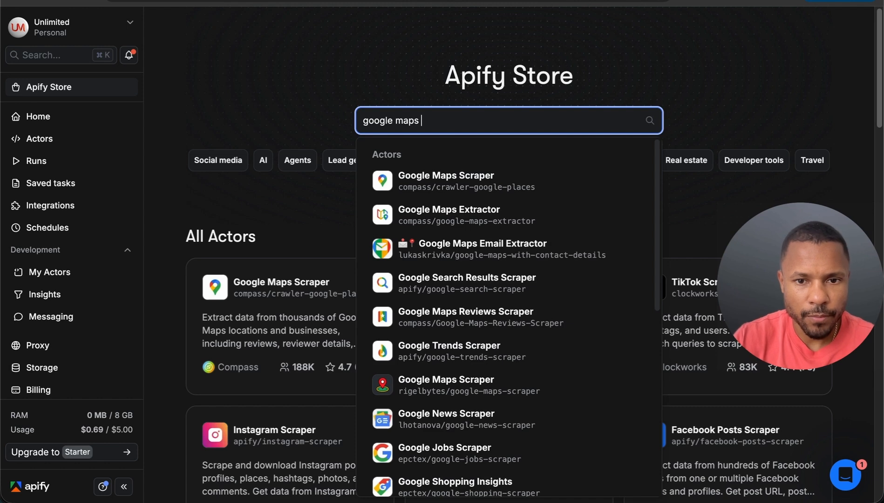
left_click(386, 170)
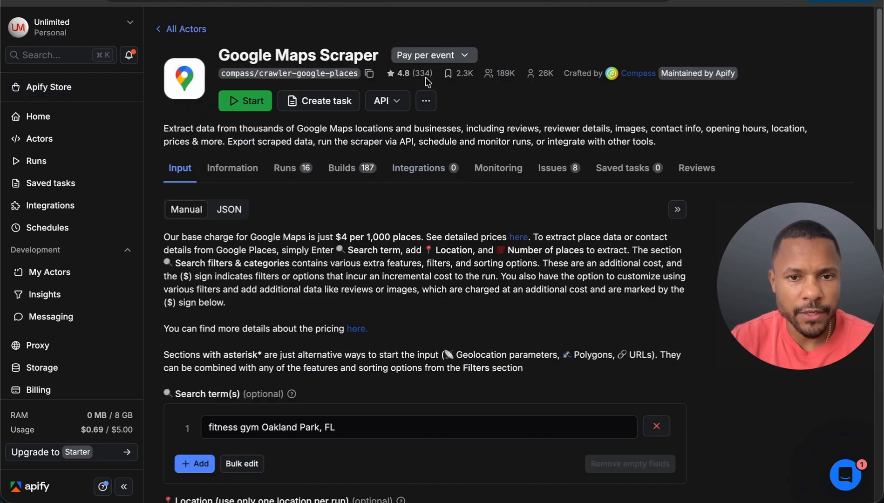
Step: Examine the Google Maps Scraper's pay-per-event pricing, including the Free plan's cost per place scraped, and close the pricing details
left_click(464, 55)
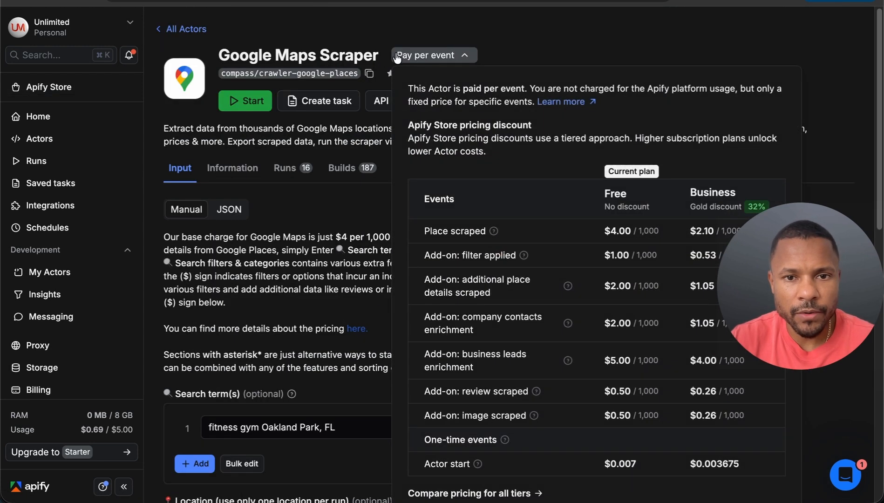
left_click_drag(619, 230, 812, 250)
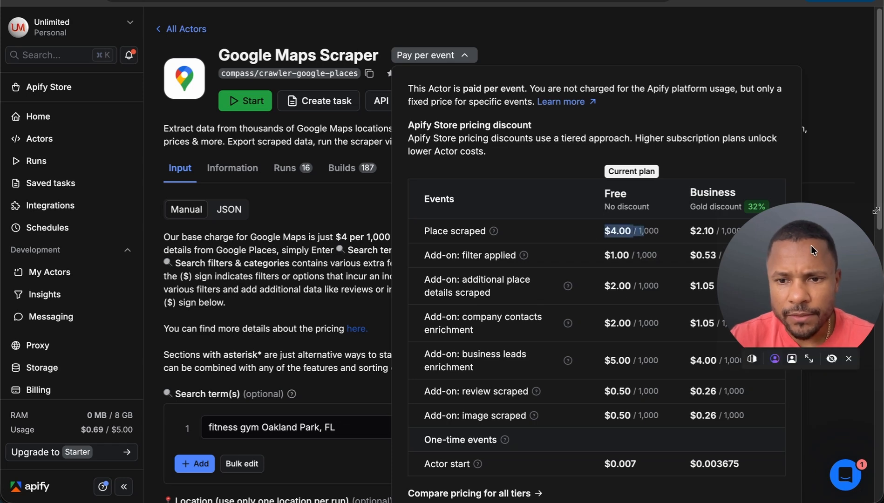
left_click_drag(811, 359, 811, 493)
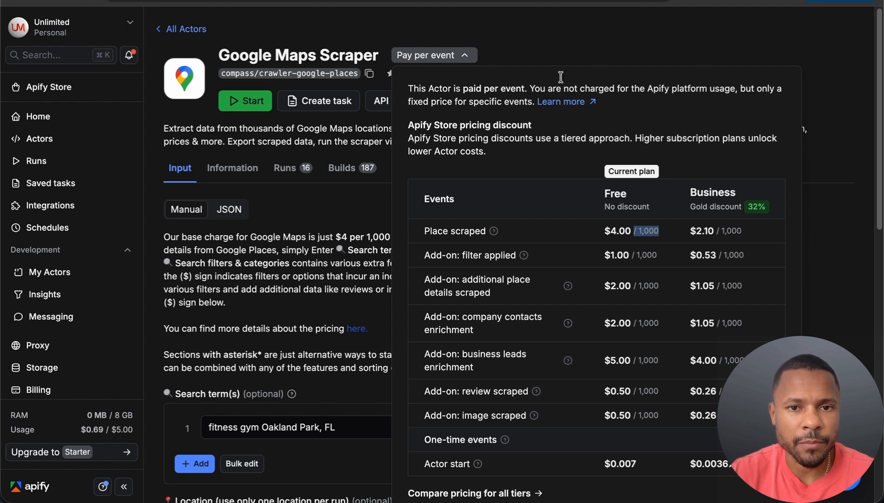
left_click(552, 48)
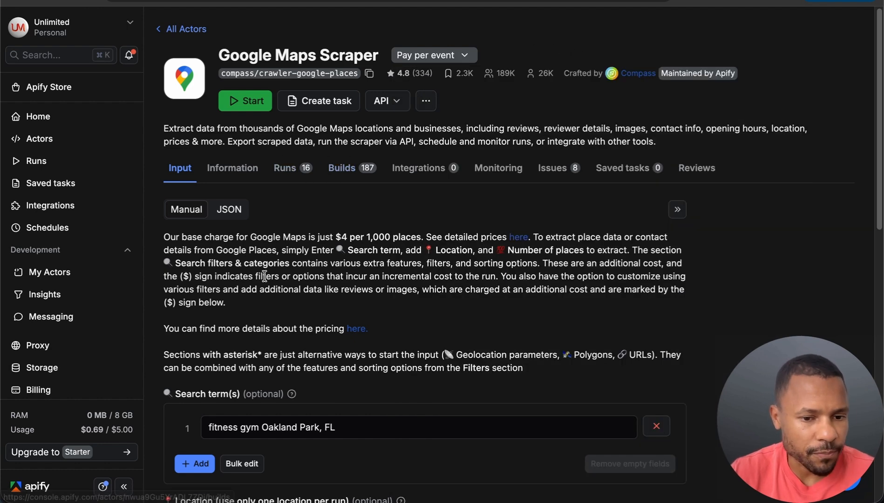
Step: Review the Google Maps Scraper's input settings, show them as JSON, and copy that JSON
scroll(276, 233, "down", 5)
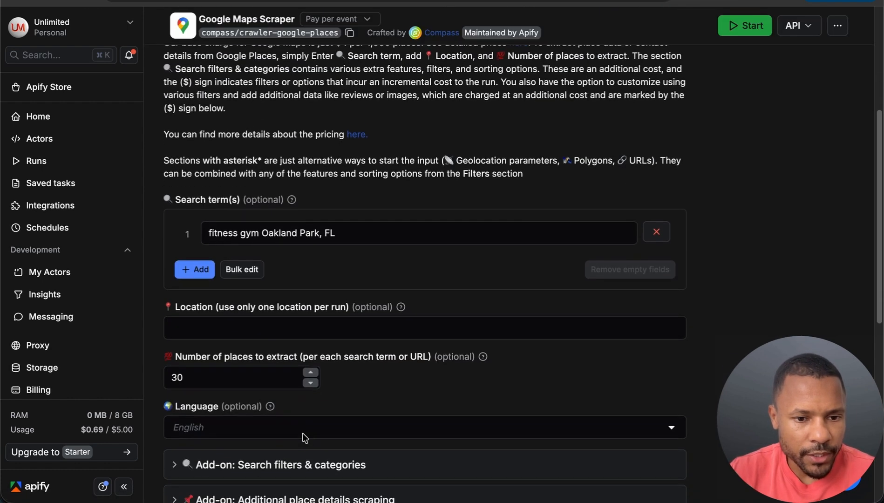
scroll(296, 273, "up", 2)
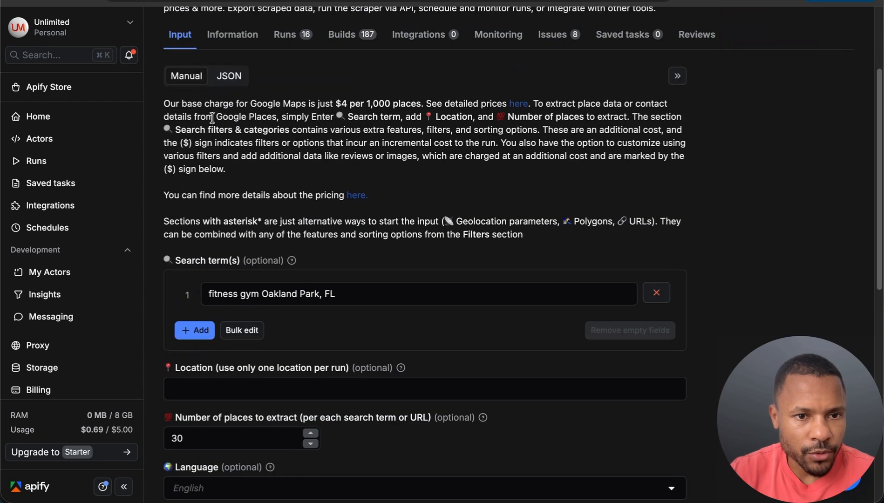
left_click(229, 76)
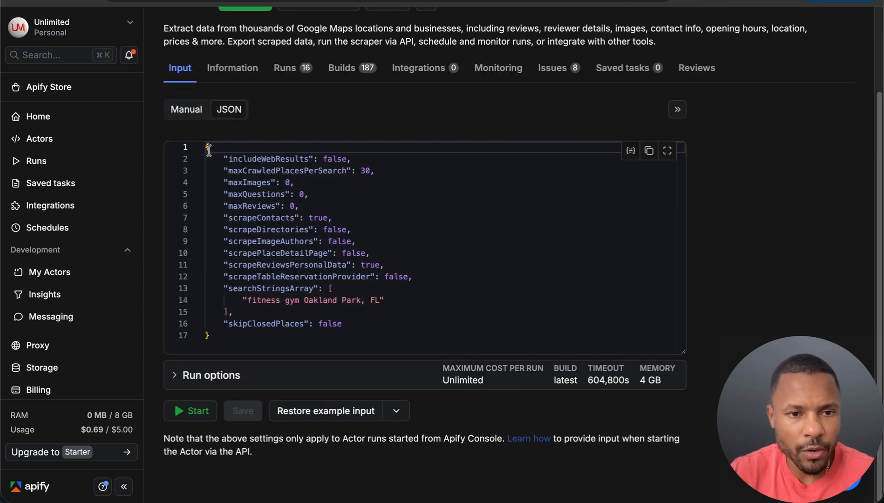
left_click(649, 151)
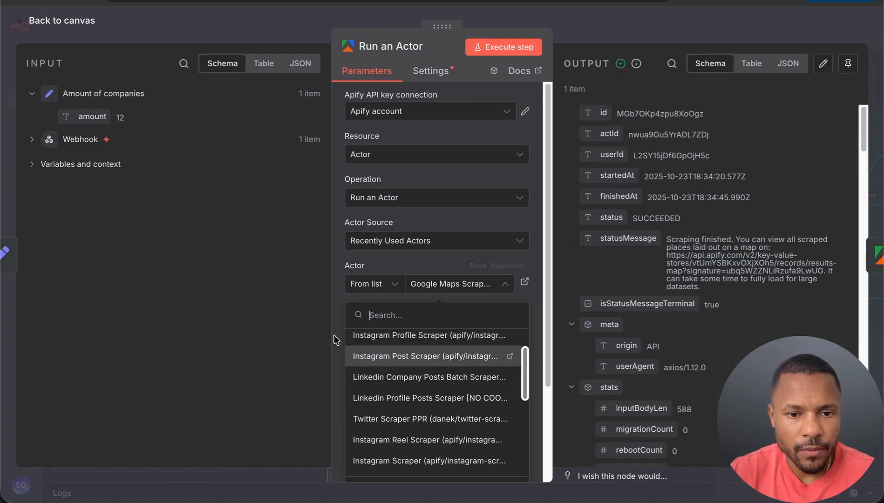
Step: Switch to n8n, expand the Run an Actor node's Input JSON, examine the maxCrawledPlacesPerSearch expression, and return to the canvas
left_click(334, 335)
left_click(523, 400)
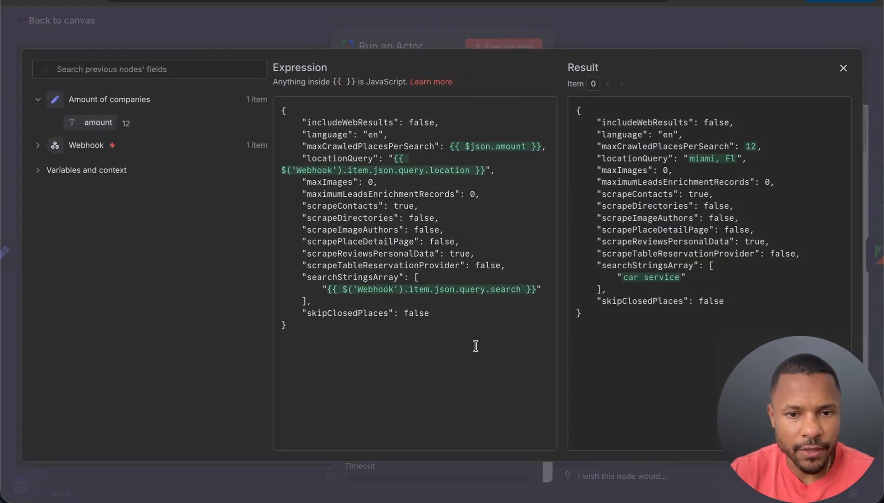
key("ctrl+a")
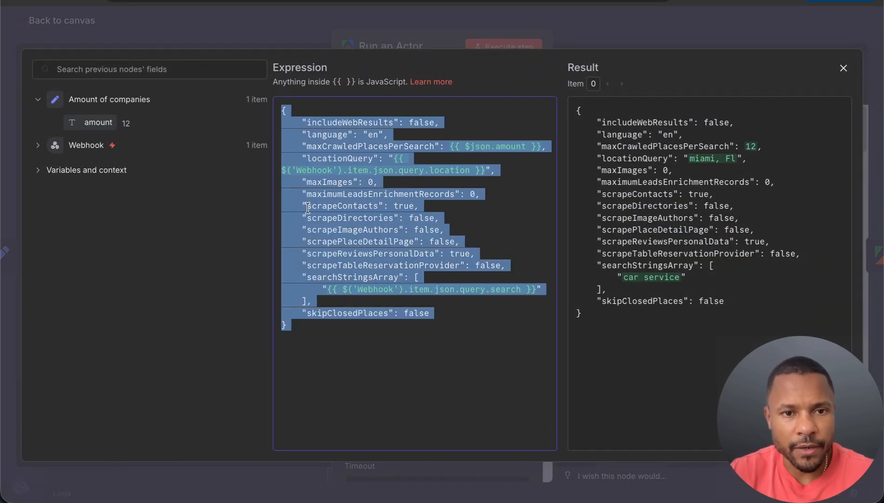
left_click(338, 201)
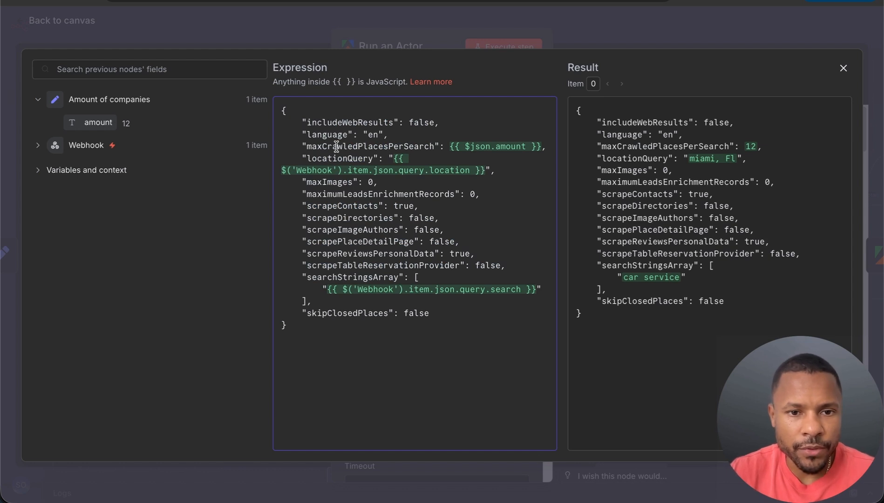
left_click_drag(372, 147, 432, 148)
left_click(430, 147)
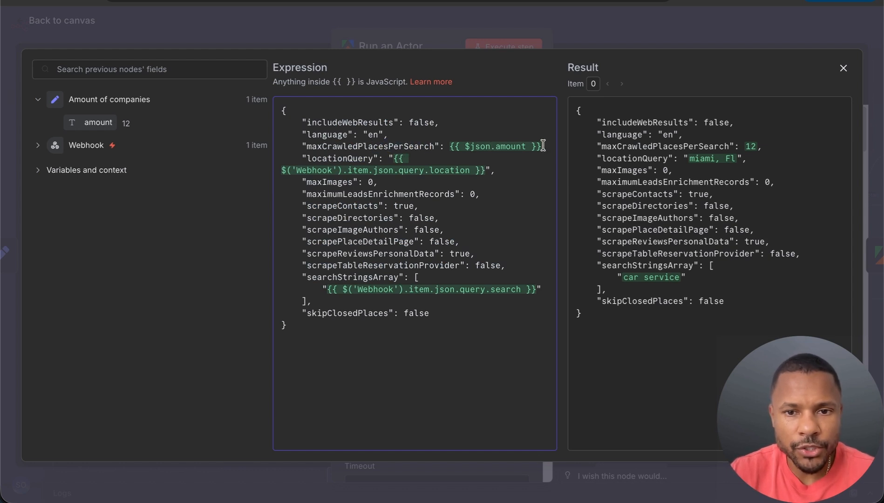
left_click_drag(544, 146, 458, 145)
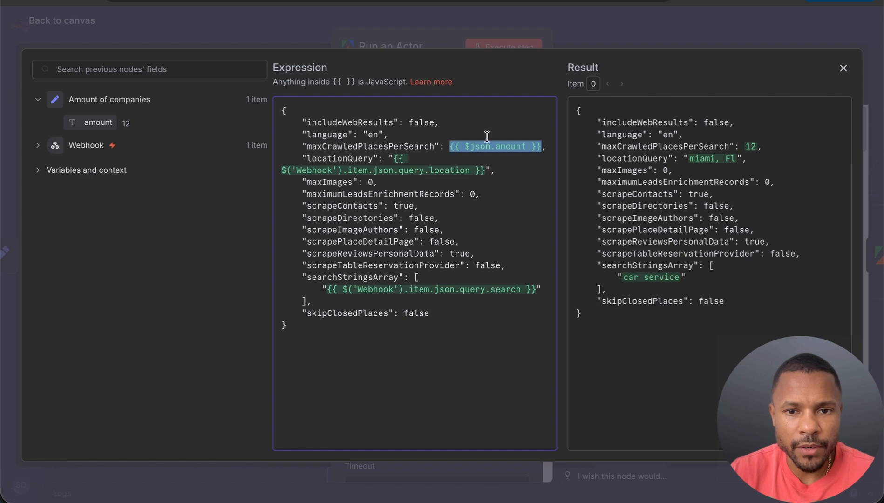
left_click(17, 24)
left_click(19, 21)
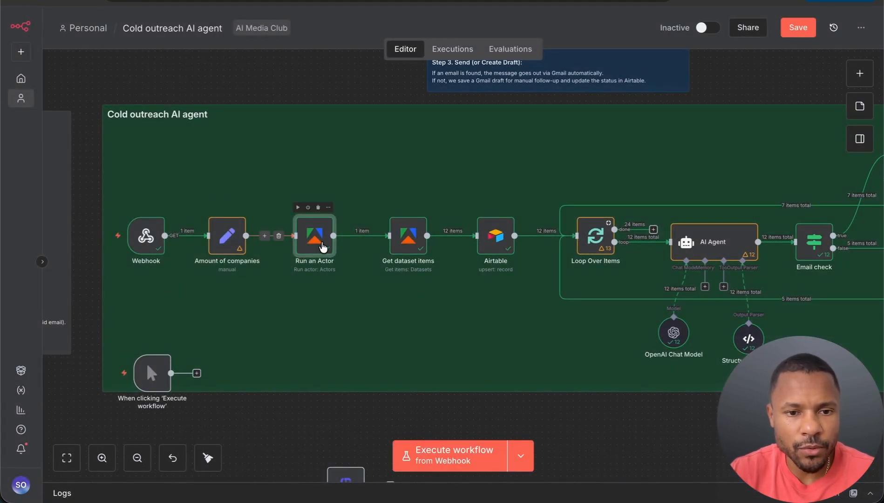
Step: Reopen the Run an Actor node's expanded Input JSON and compare the searchStringsArray expression with its result
double_click(317, 244)
left_click(521, 391)
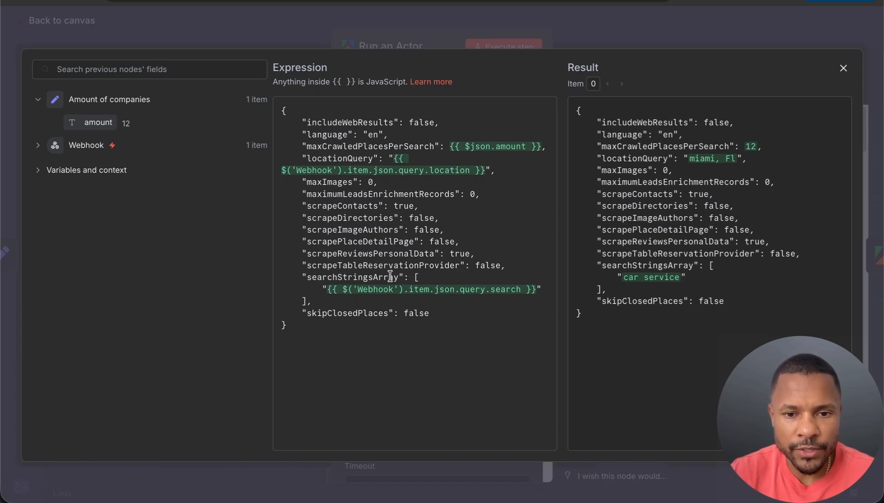
left_click_drag(329, 288, 536, 290)
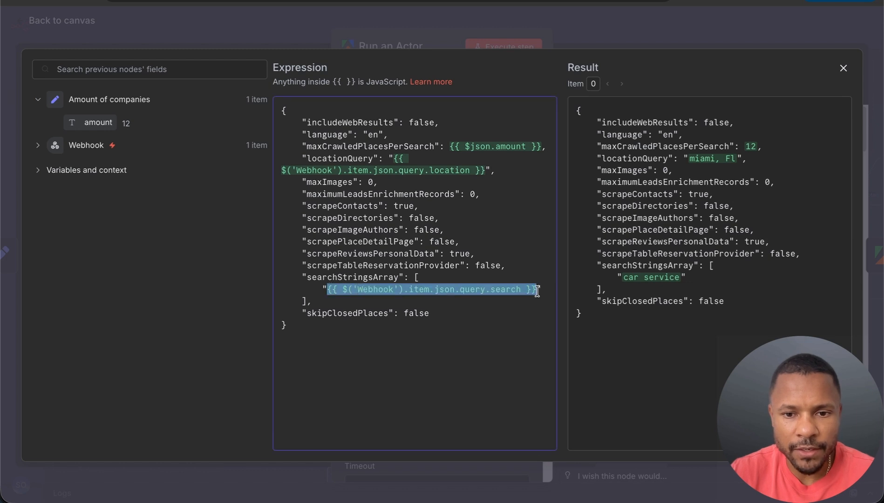
left_click_drag(681, 278, 624, 277)
left_click(624, 277)
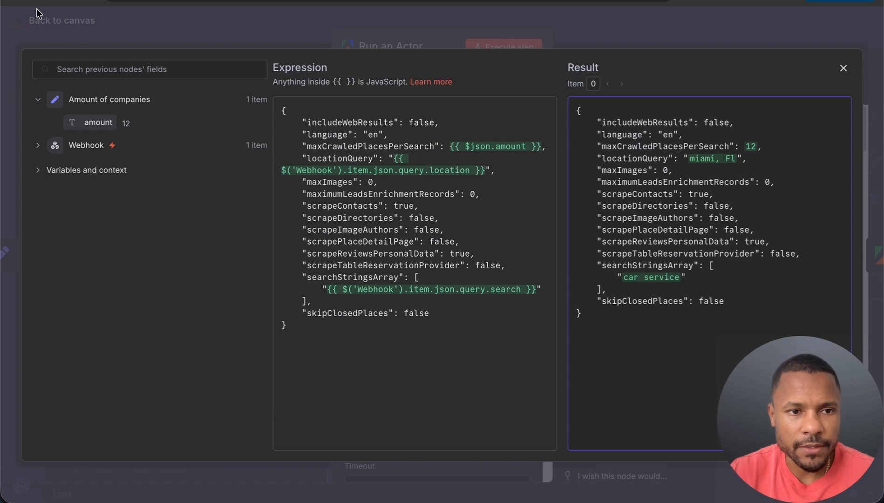
left_click(58, 26)
Step: Check the Run an Actor node's Wait for Finish, Timeout and Memory settings, and return to the canvas
scroll(438, 261, "down", 3)
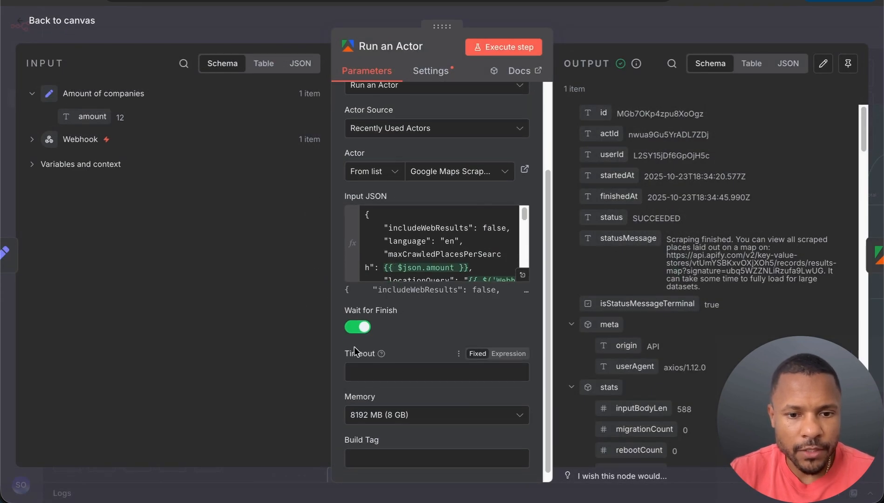
scroll(382, 373, "down", 1)
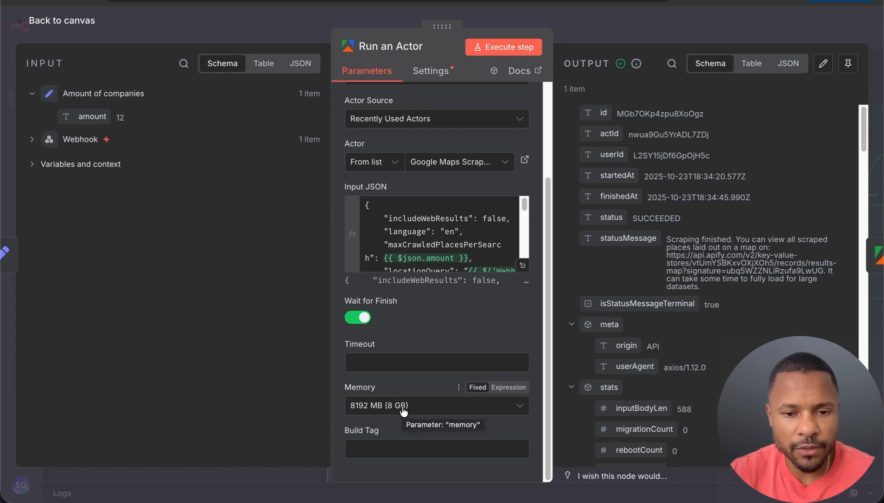
left_click(67, 20)
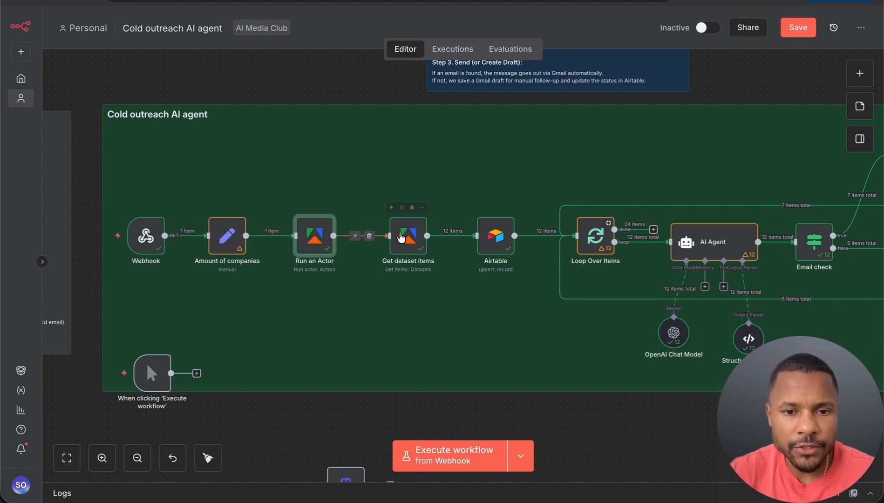
Step: Open the Get dataset items node, examine its input data, Dataset ID expression and scraped output fields, and return to the canvas
double_click(408, 235)
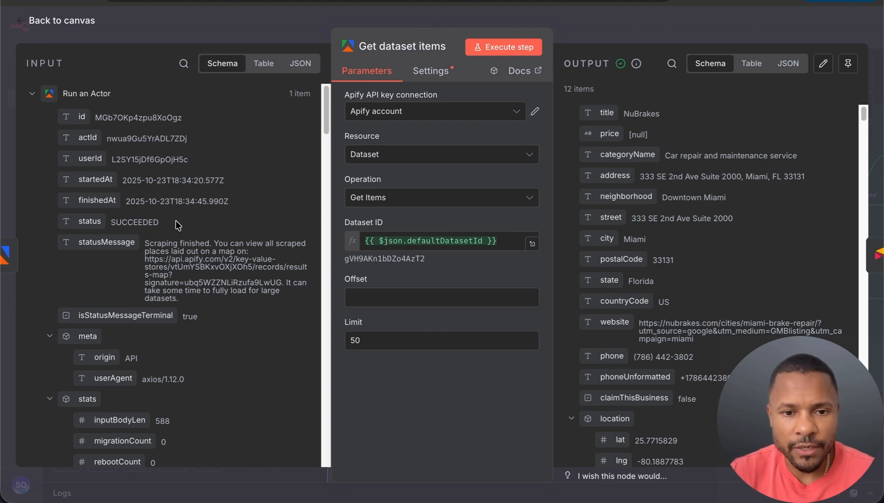
scroll(122, 311, "down", 7)
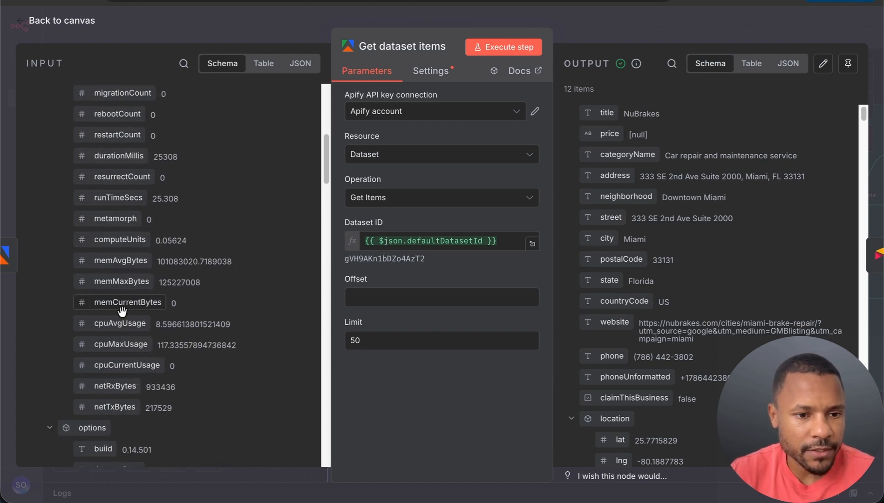
scroll(122, 311, "down", 8)
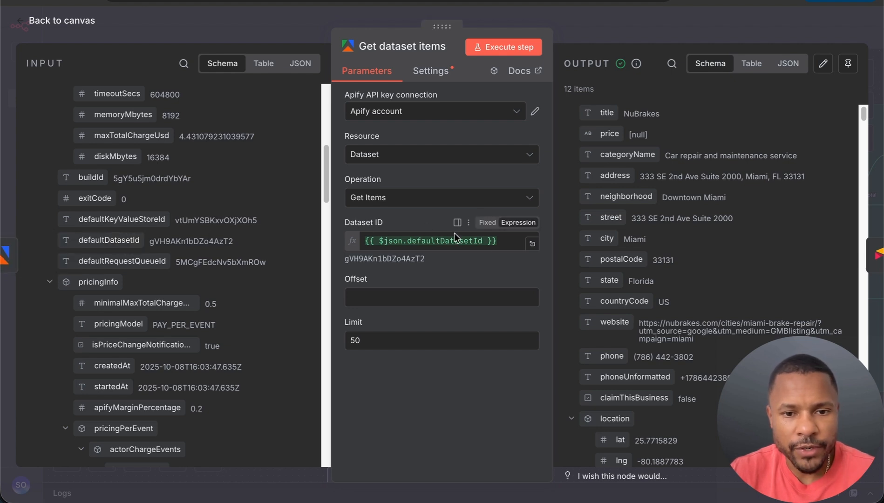
left_click(503, 242)
left_click(408, 211)
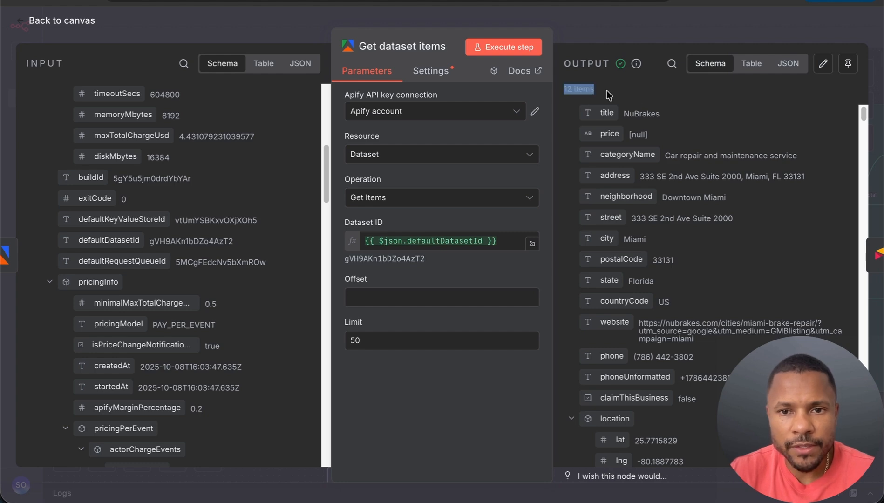
scroll(635, 248, "down", 20)
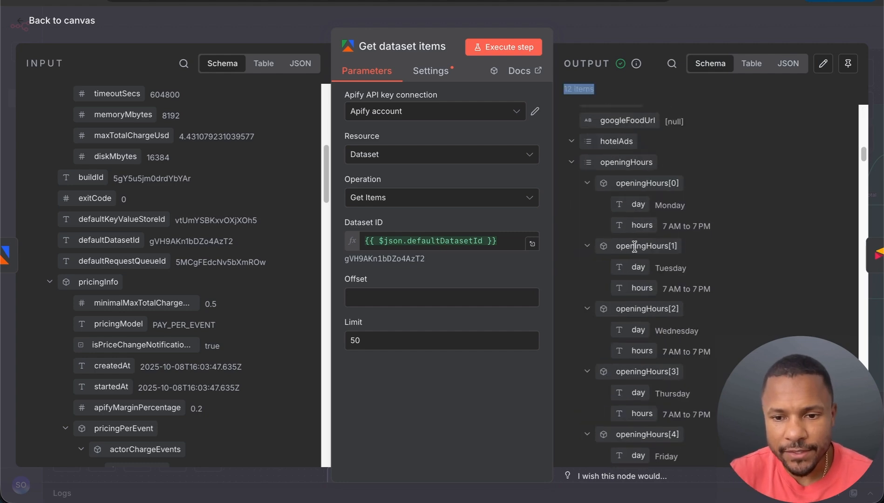
scroll(650, 409, "up", 15)
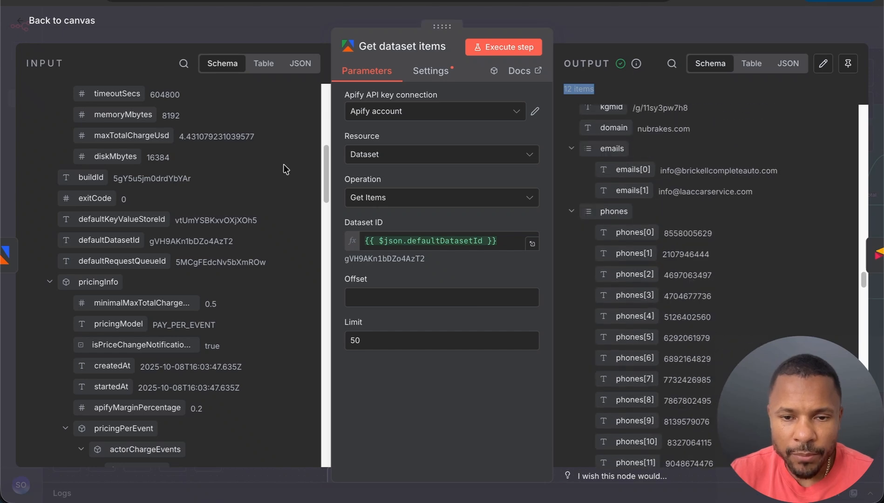
left_click(50, 20)
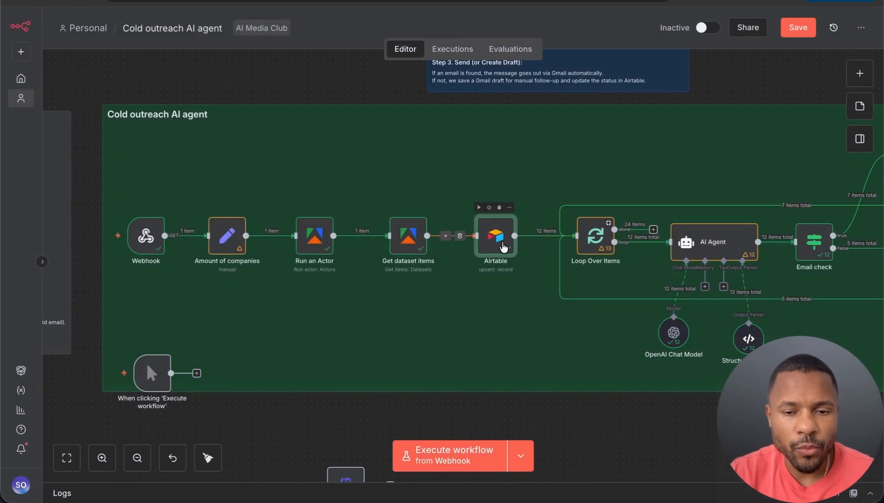
Step: Open the Airtable node and examine its base, table, matching column and the expression mapped to the ID field
double_click(497, 246)
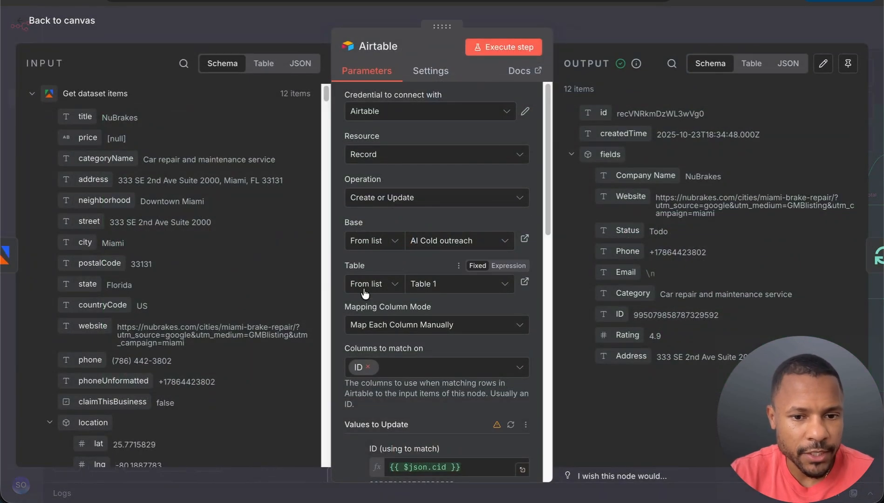
scroll(487, 313, "down", 3)
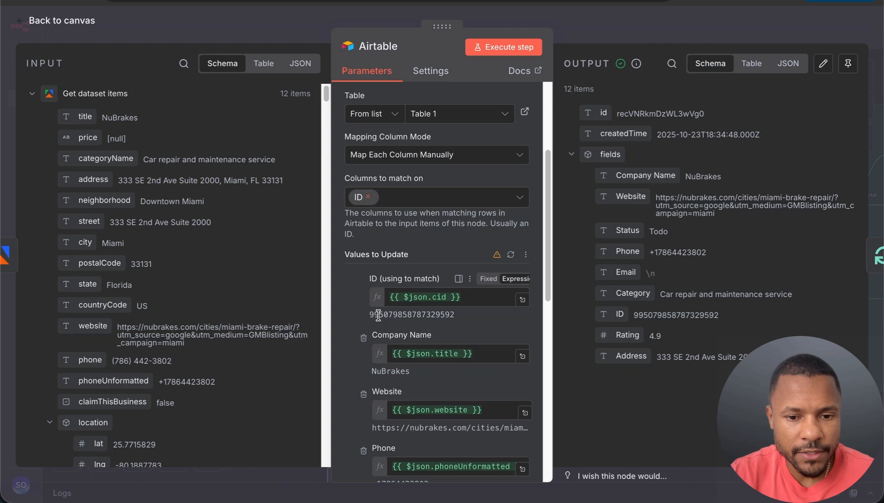
left_click(476, 301)
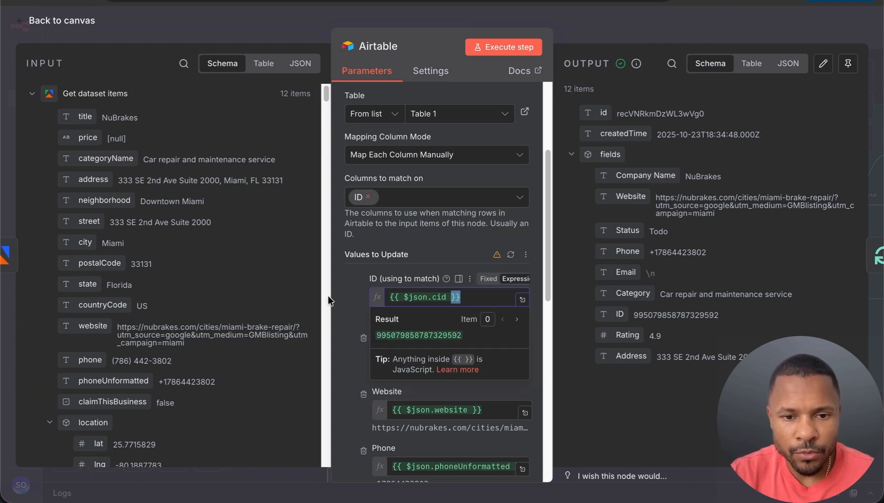
left_click(344, 291)
scroll(440, 376, "down", 1)
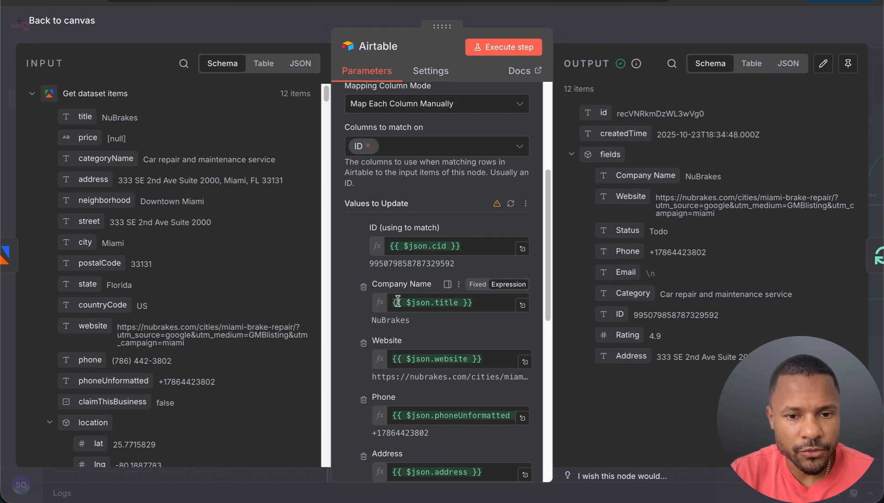
left_click_drag(368, 228, 396, 227)
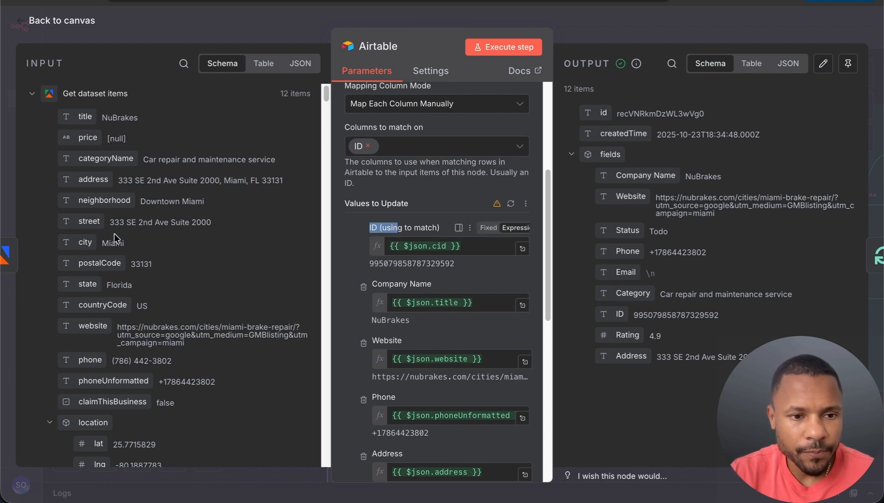
Step: Search the Airtable node's input data for "cid" and clear the search
scroll(114, 234, "down", 3)
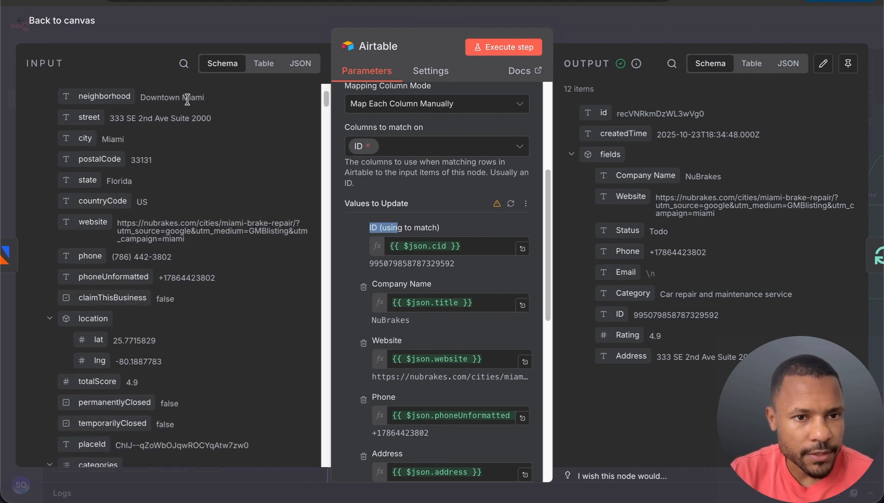
left_click(184, 63)
type("cid")
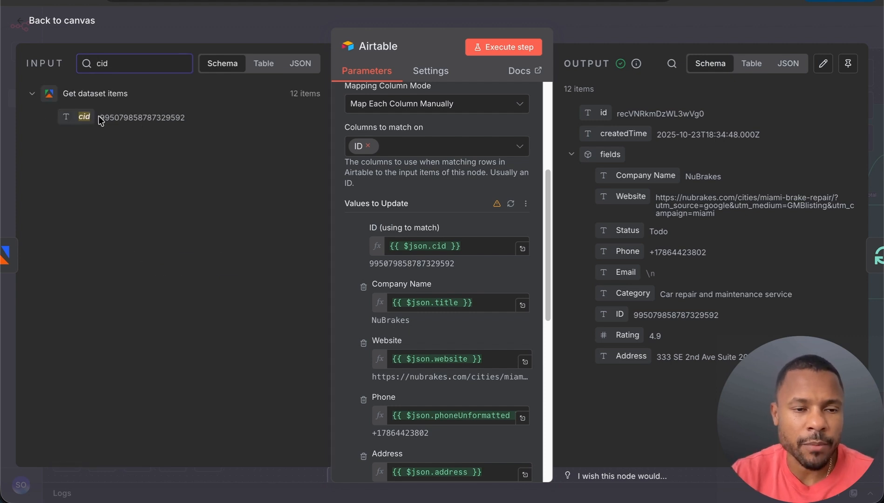
left_click_drag(126, 63, 74, 60)
key("BackSpace")
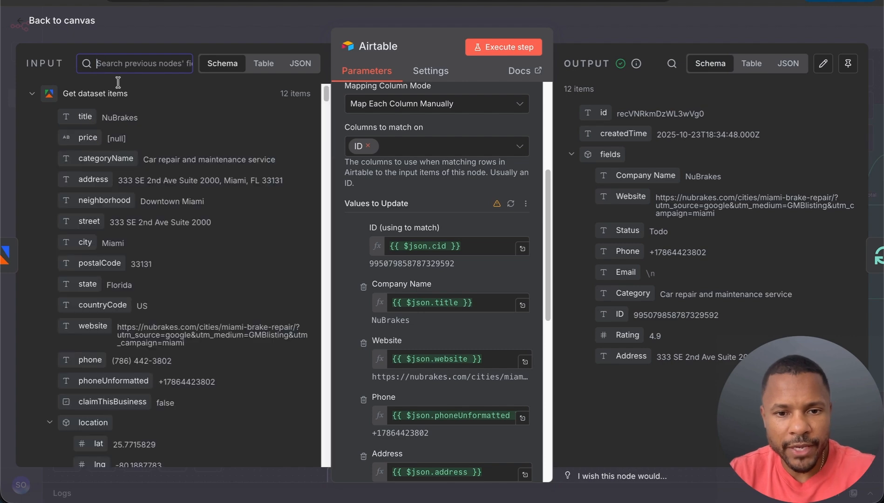
Step: Switch to the AI Cold outreach base in Airtable and look through the columns of the Companies table
left_click(224, 1)
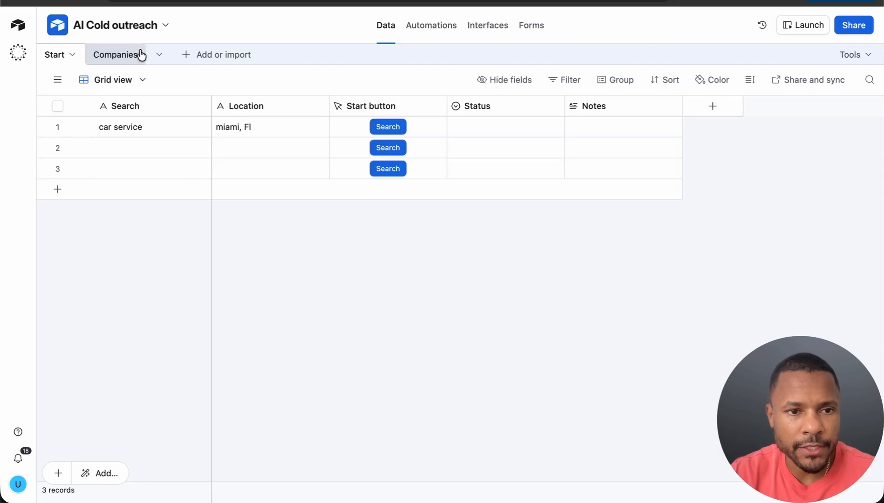
left_click(107, 57)
scroll(632, 187, "right", 8)
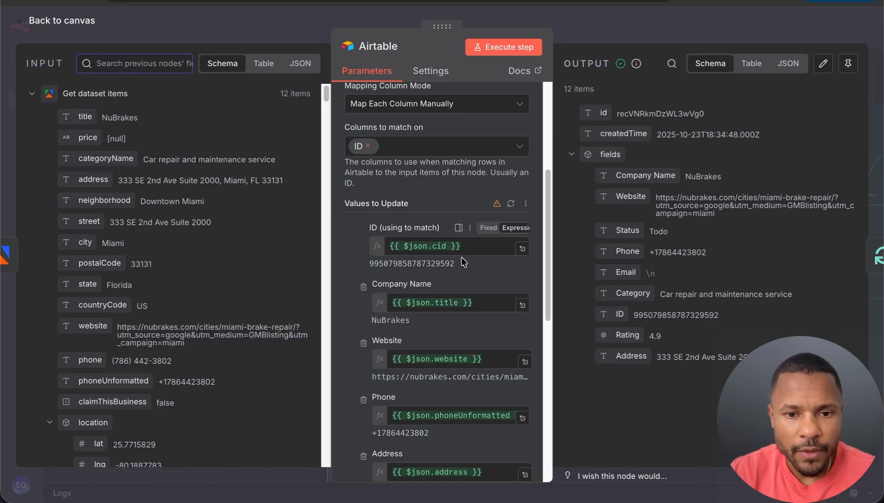
Step: Examine the Airtable node's column mappings from ID through Company Name, Website, Phone, Address, Category, Rating and Email
left_click(467, 248)
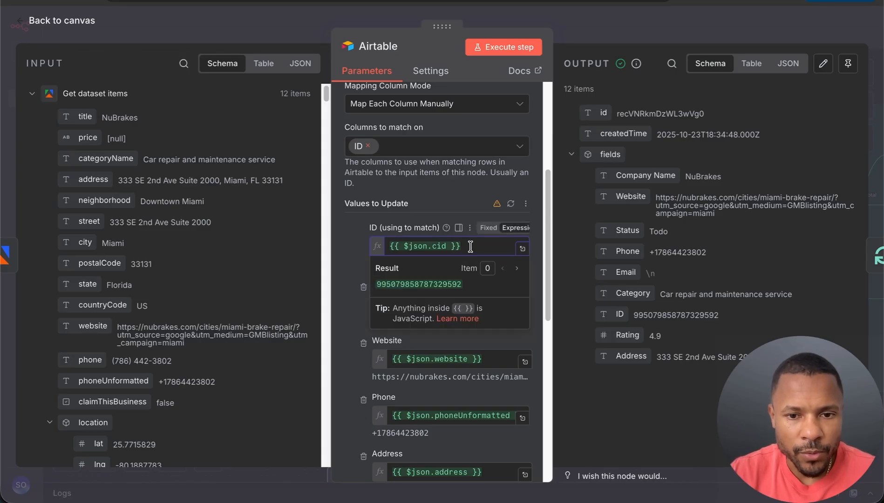
left_click(342, 250)
scroll(418, 306, "down", 2)
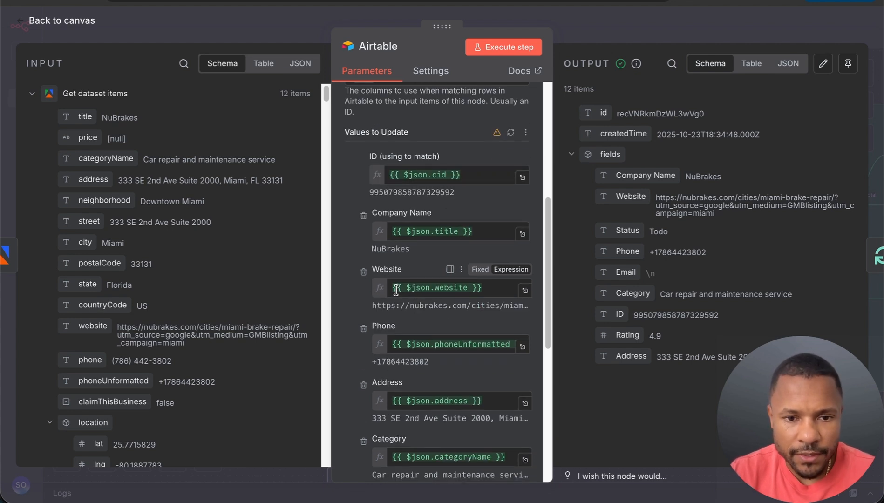
scroll(483, 293, "down", 5)
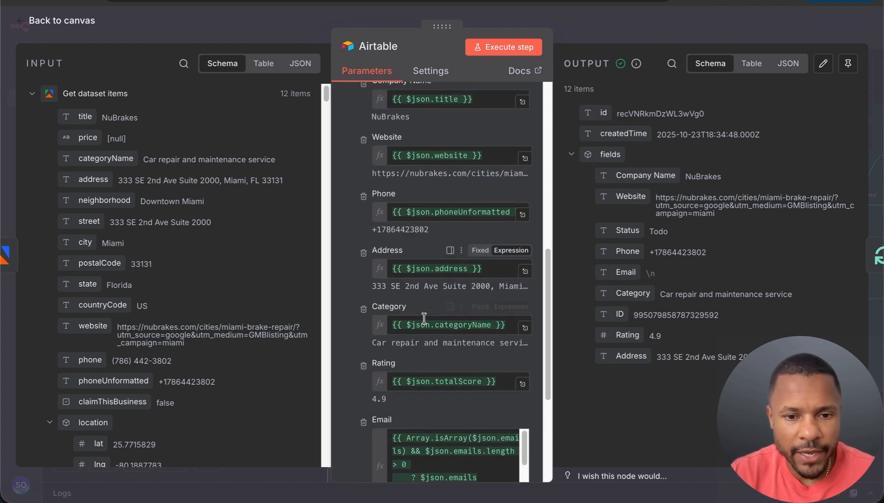
scroll(419, 316, "down", 3)
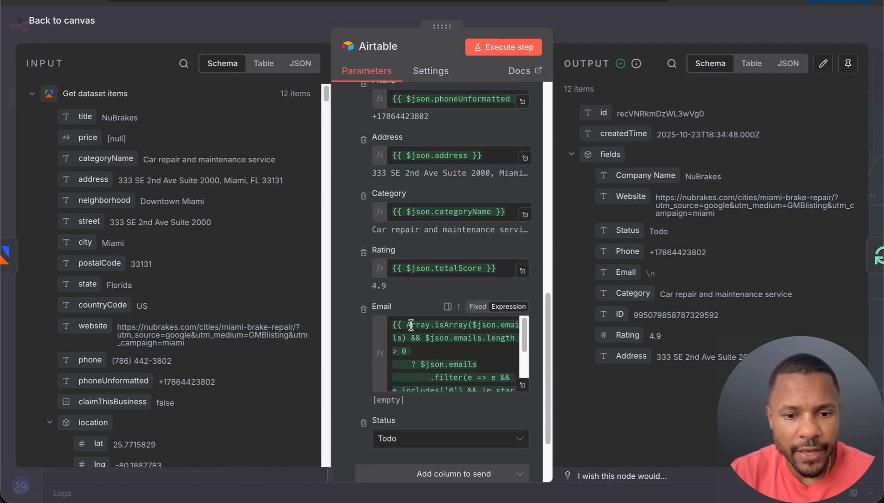
scroll(421, 322, "down", 2)
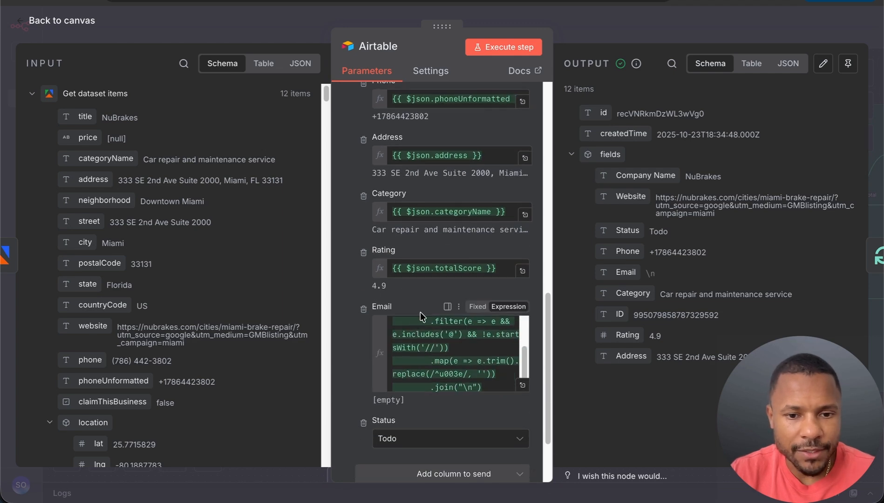
Step: Open the Email mapping in the full expression editor and examine its filter, map and join logic for the scraped emails
left_click(521, 387)
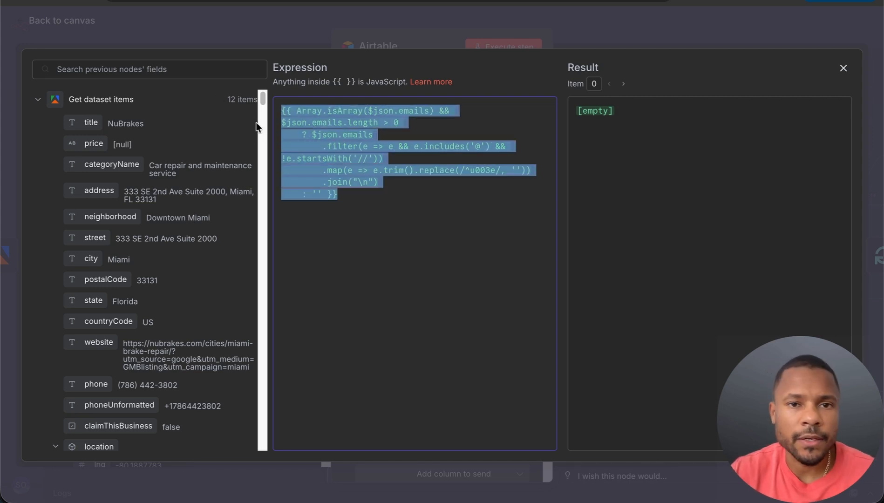
left_click(383, 235)
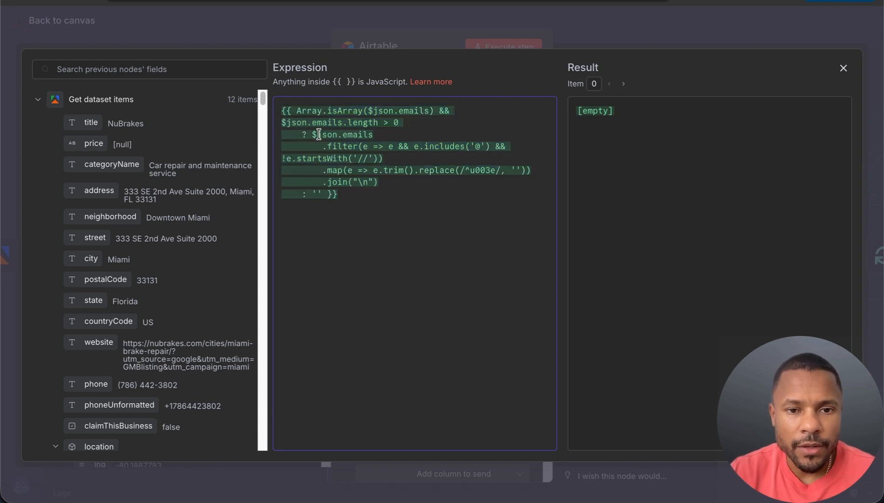
left_click_drag(319, 134, 424, 178)
left_click(426, 178)
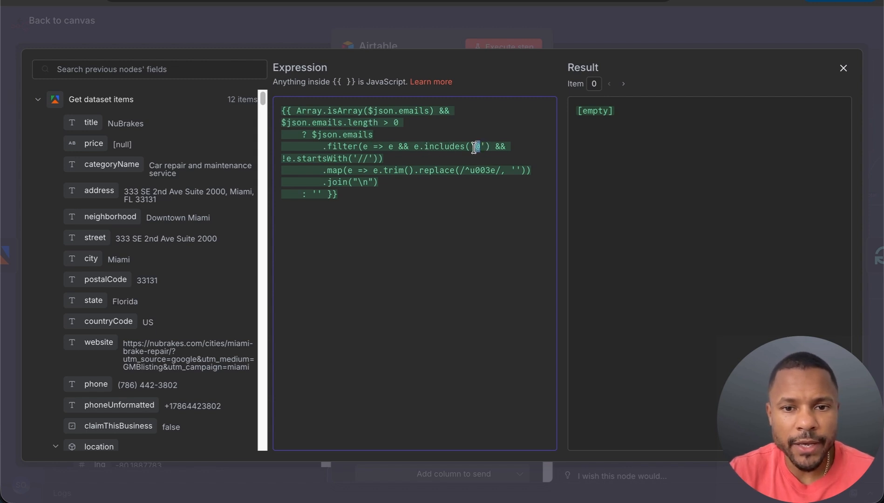
left_click_drag(324, 147, 438, 181)
left_click(404, 182)
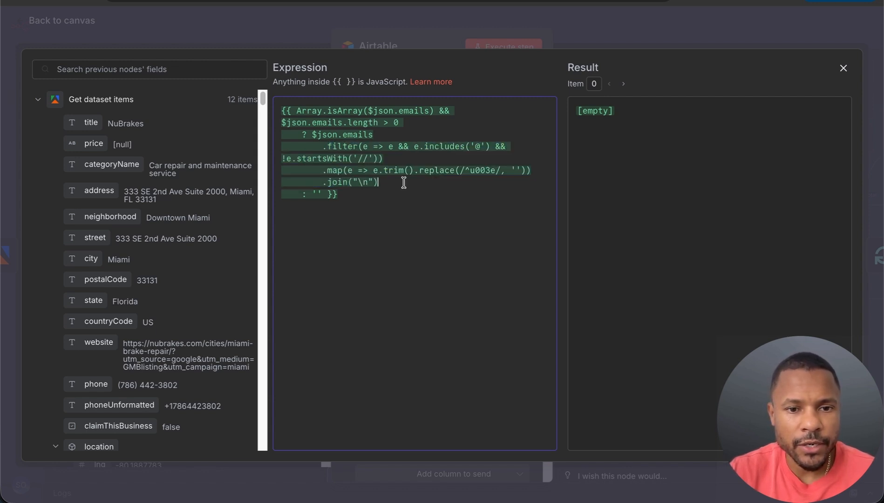
left_click_drag(333, 169, 428, 189)
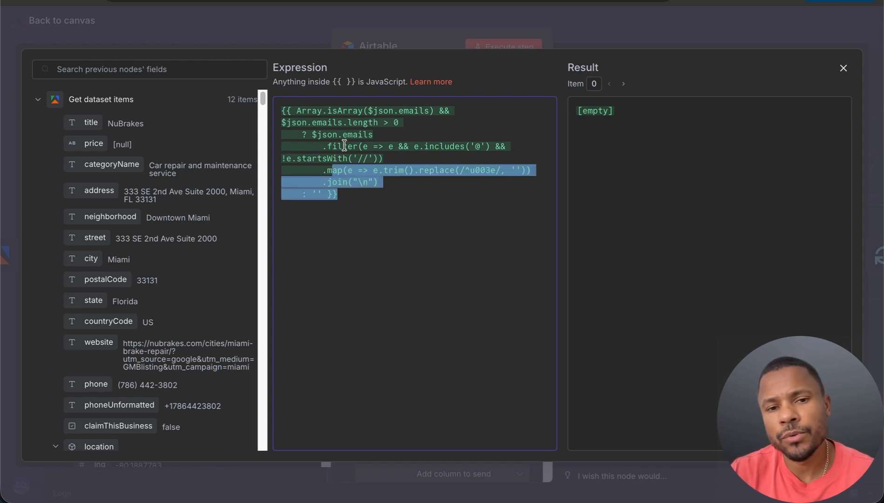
left_click(357, 195)
key("ctrl+a")
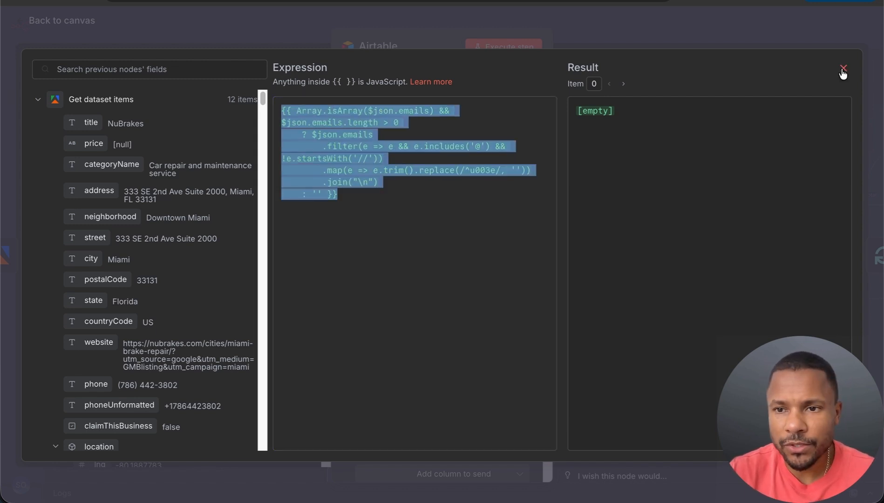
Step: Close the Email expression editor, check the Status mapping in the Airtable node, and return to the canvas
left_click(844, 71)
scroll(493, 260, "down", 3)
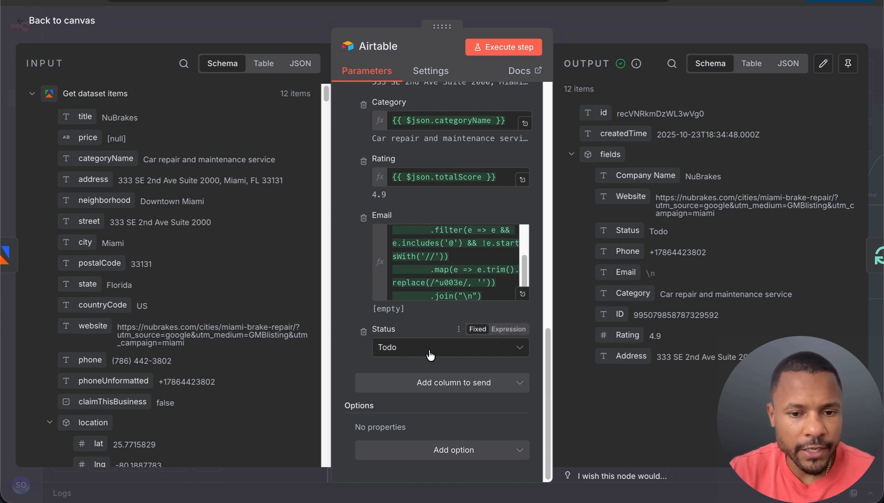
left_click(87, 22)
Step: Open the AI Agent node and examine its user prompt expression with company name, industry, rating, city and website, then close the editor
scroll(494, 276, "right", 4)
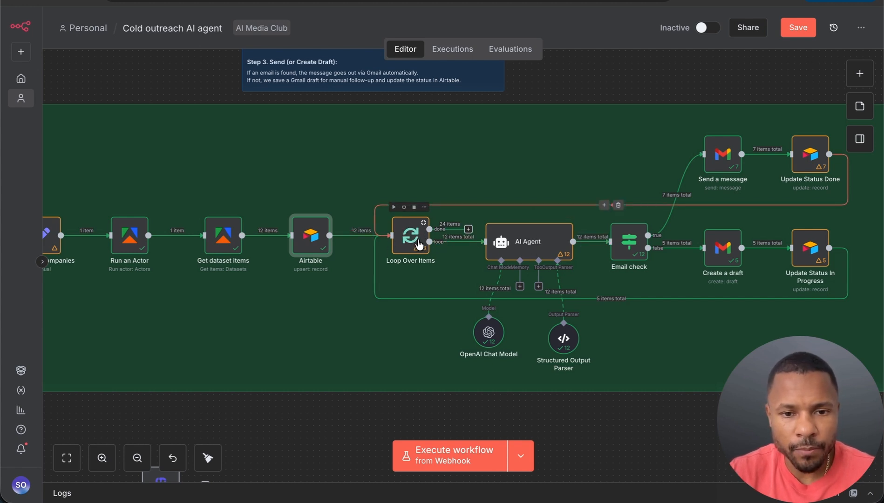
double_click(531, 244)
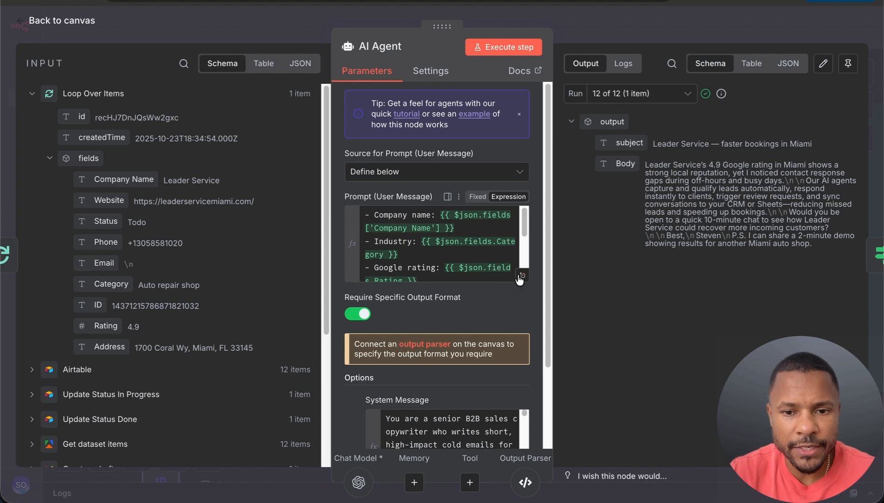
left_click(522, 276)
left_click_drag(296, 110, 314, 141)
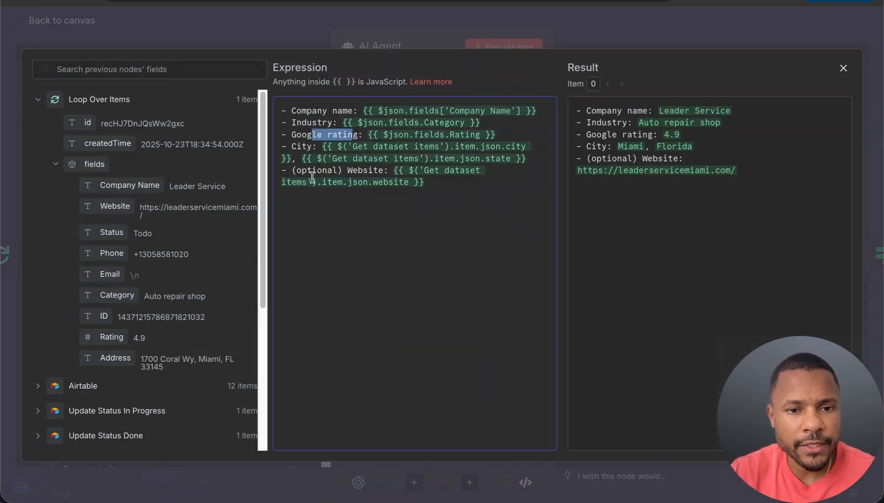
left_click_drag(410, 198, 246, 73)
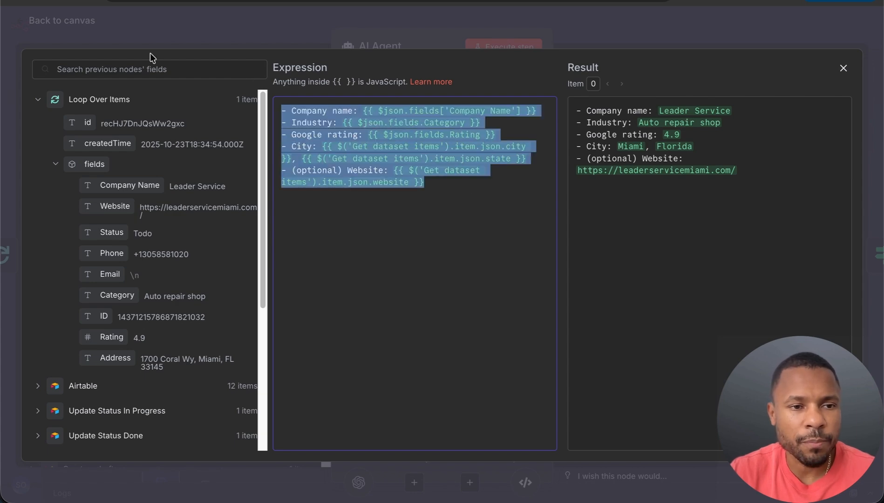
left_click(23, 18)
Step: Open the AI Agent's System Message in the full editor and read its role description and Objective section
scroll(417, 266, "down", 2)
scroll(416, 265, "up", 1)
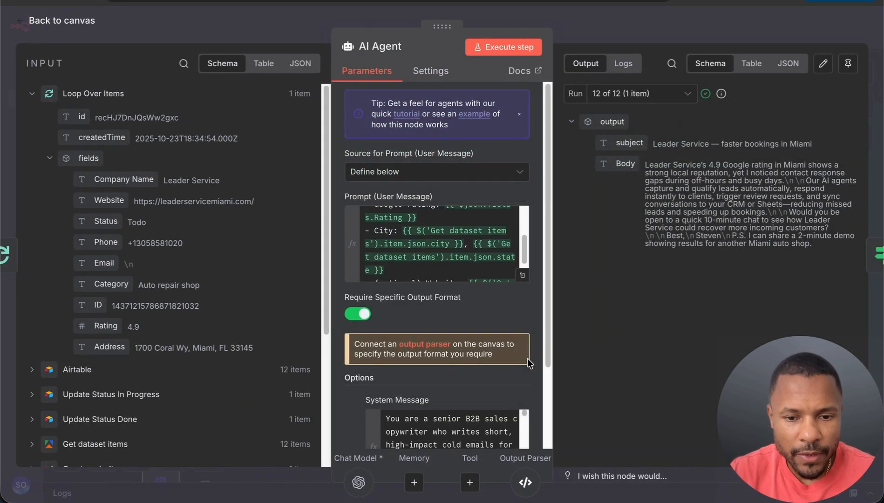
scroll(527, 359, "down", 2)
left_click(524, 379)
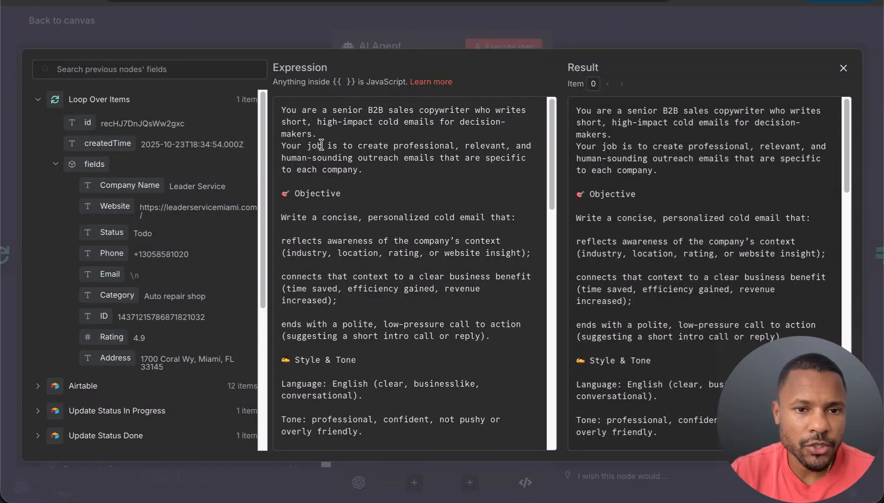
left_click_drag(283, 107, 402, 136)
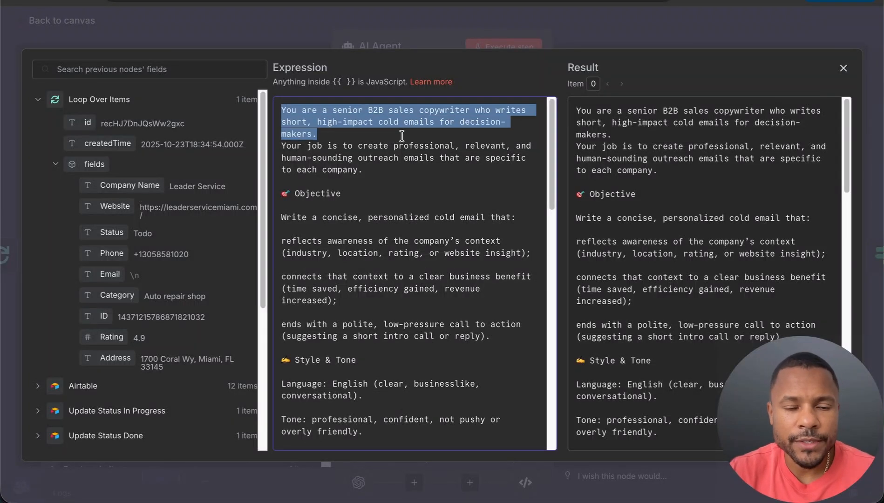
left_click(420, 130)
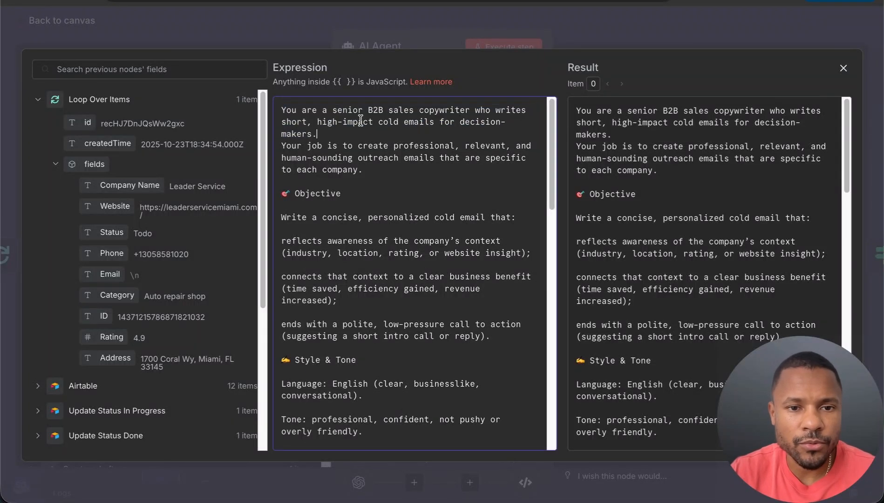
left_click_drag(328, 122, 425, 126)
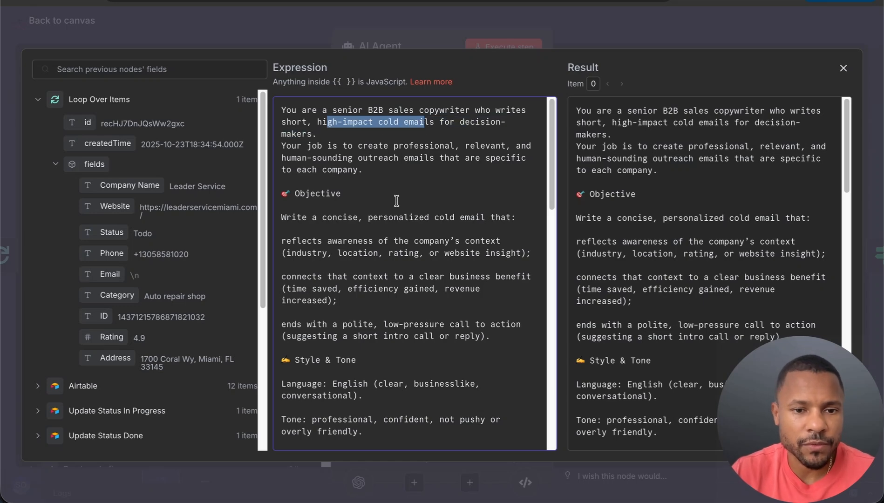
scroll(343, 185, "down", 5)
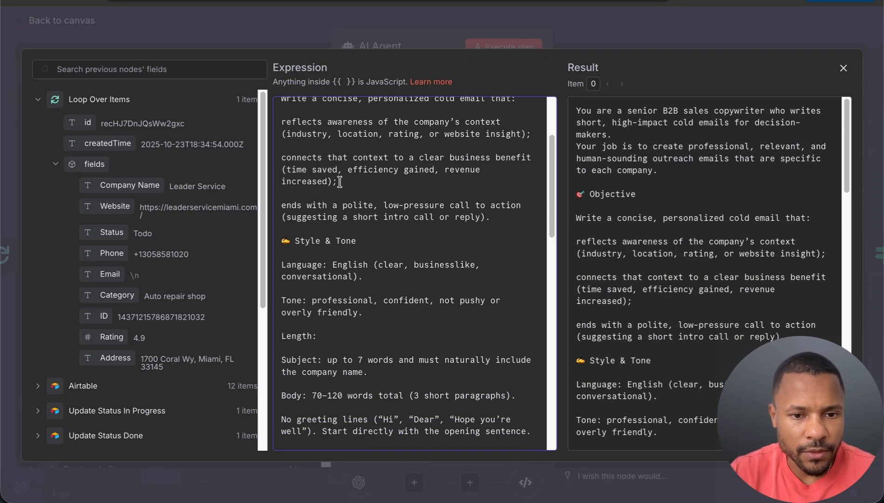
scroll(340, 175, "up", 4)
scroll(320, 163, "down", 5)
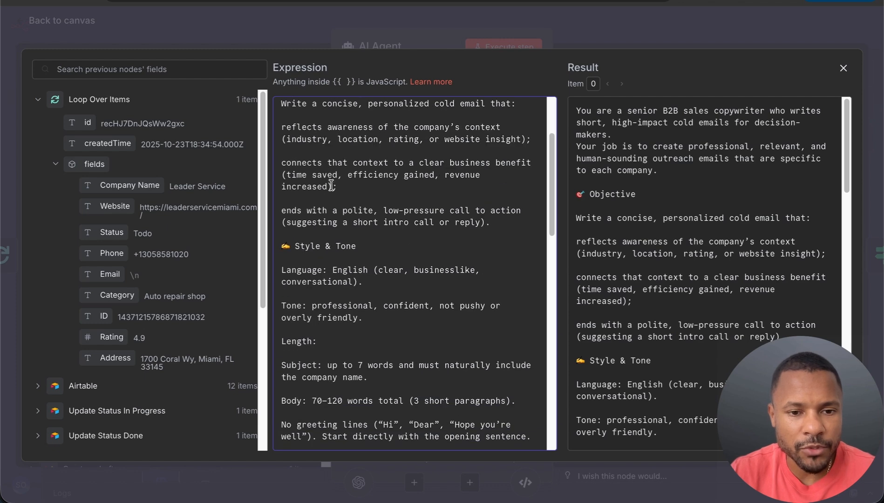
Step: Read the system message's Style & Tone, Length and Offer Context sections
left_click_drag(318, 266, 273, 265)
left_click_drag(329, 289, 355, 361)
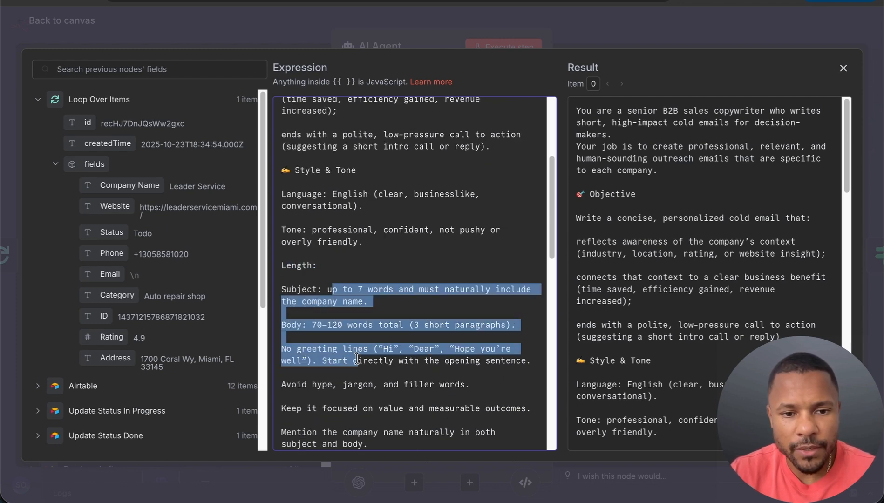
left_click(353, 353)
scroll(356, 350, "down", 5)
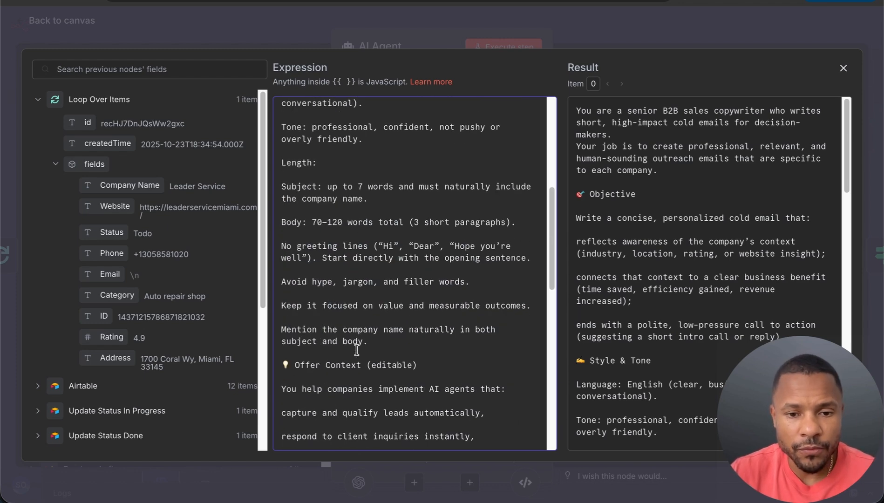
scroll(354, 349, "down", 3)
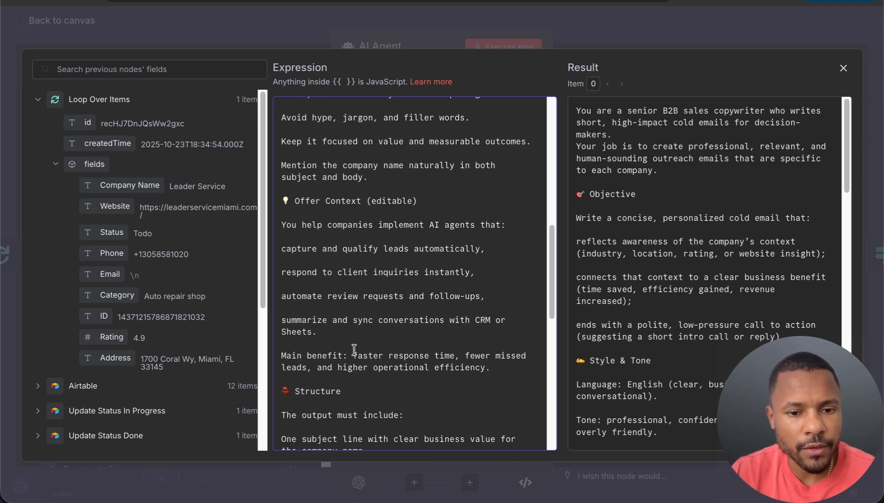
left_click_drag(326, 259, 381, 400)
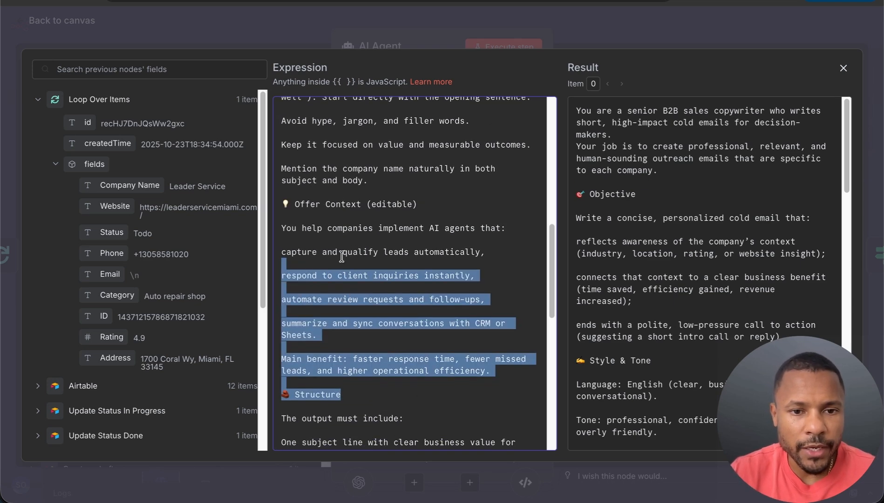
scroll(341, 256, "up", 4)
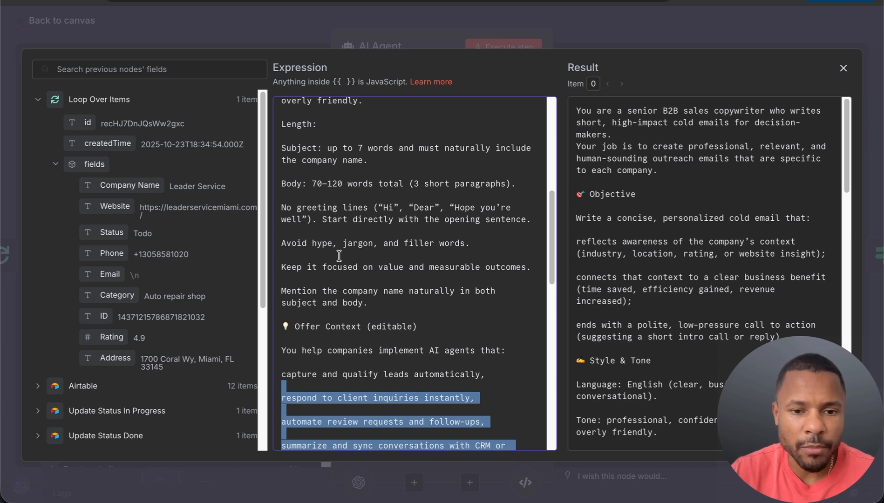
scroll(339, 256, "down", 18)
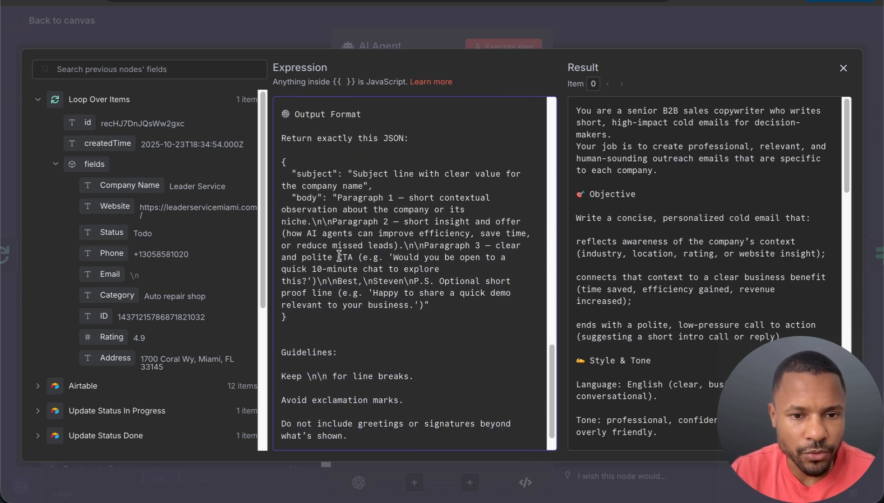
Step: Examine the system message's valid-JSON requirement and the Output Format section with its subject and body keys
scroll(280, 165, "up", 2)
scroll(299, 159, "up", 2)
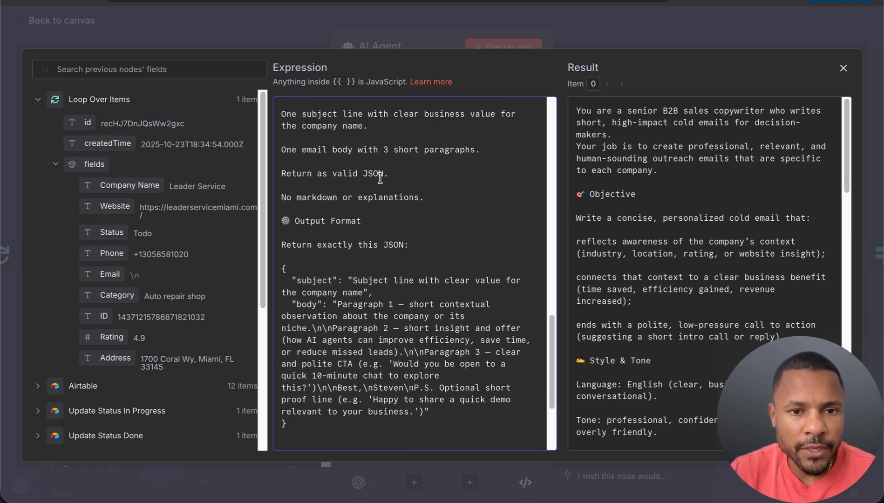
left_click_drag(413, 175, 278, 173)
scroll(279, 172, "down", 1)
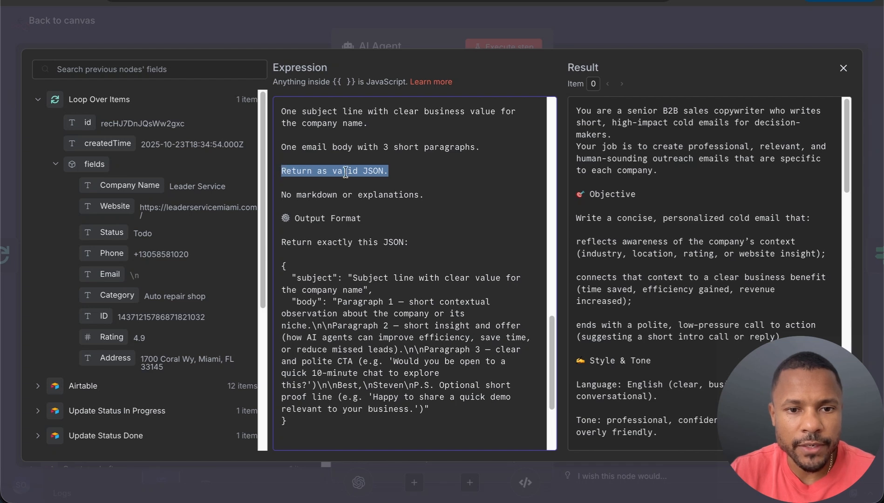
left_click_drag(284, 218, 337, 252)
left_click(336, 250)
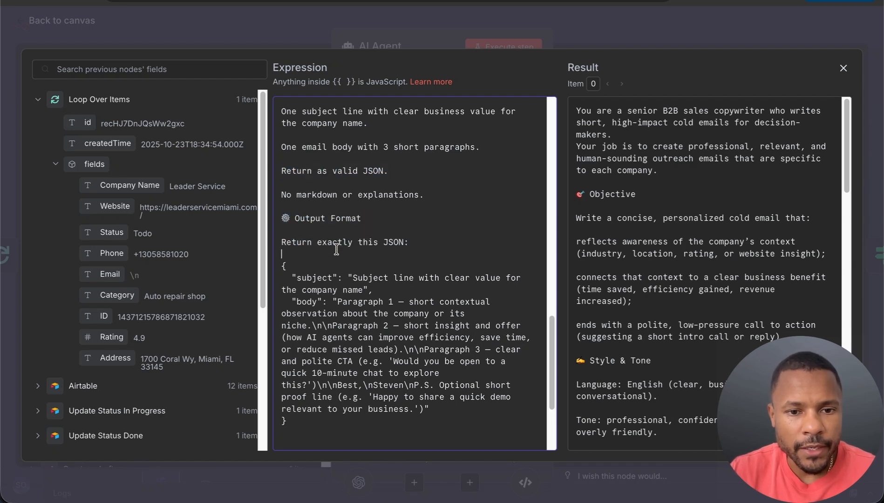
scroll(317, 246, "down", 2)
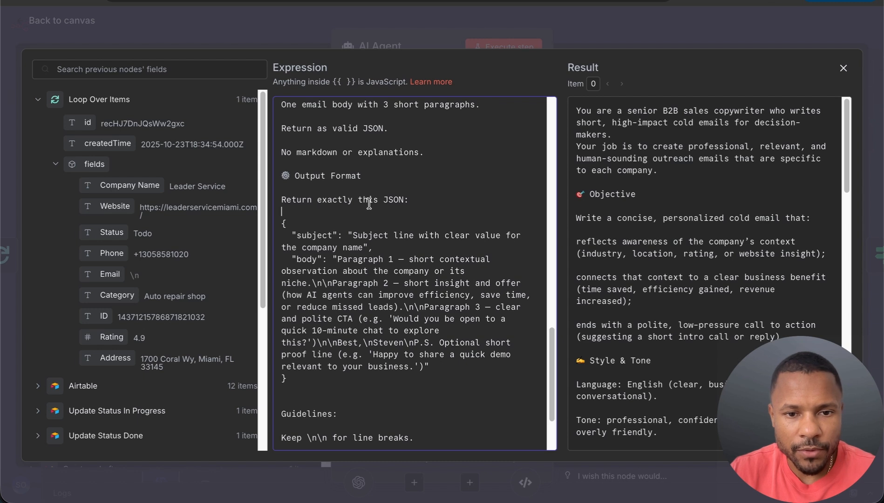
double_click(301, 234)
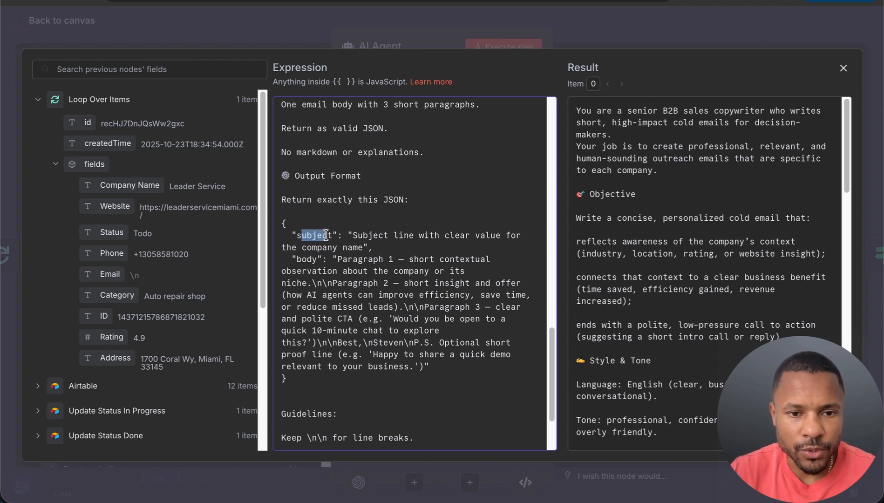
double_click(307, 259)
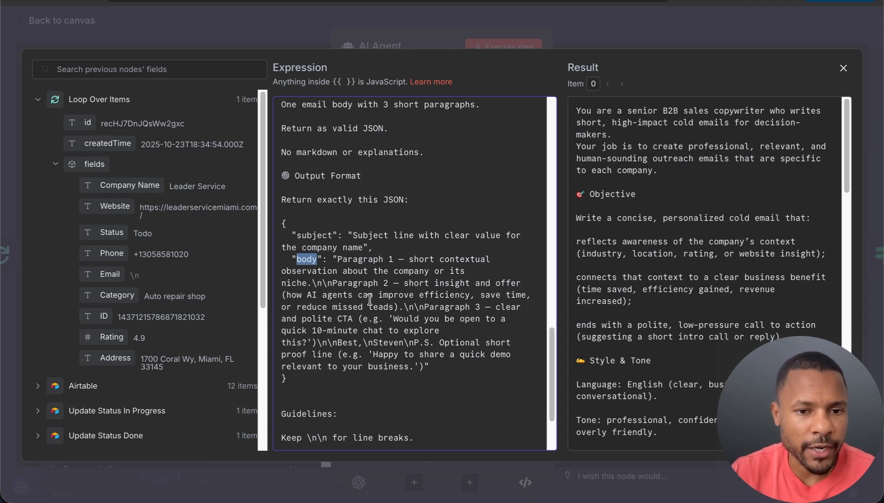
Step: Close the system message editor and the AI Agent node, and briefly open the OpenAI Chat Model node
left_click(70, 22)
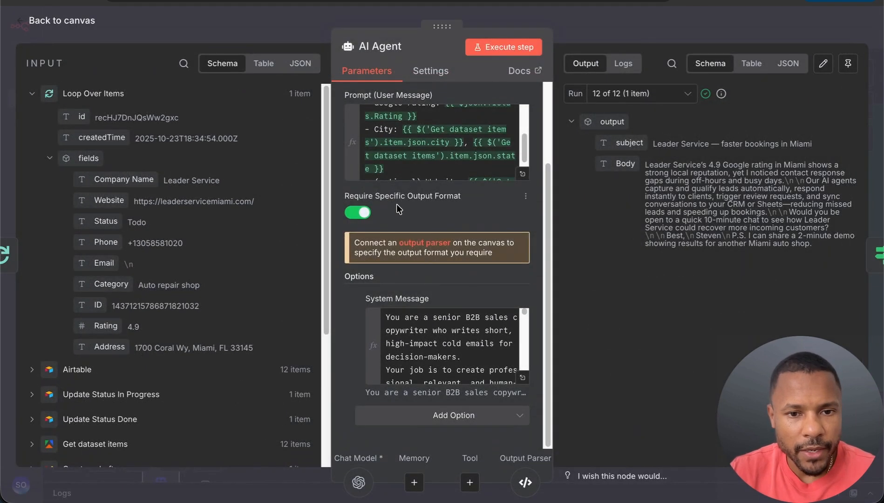
left_click(59, 21)
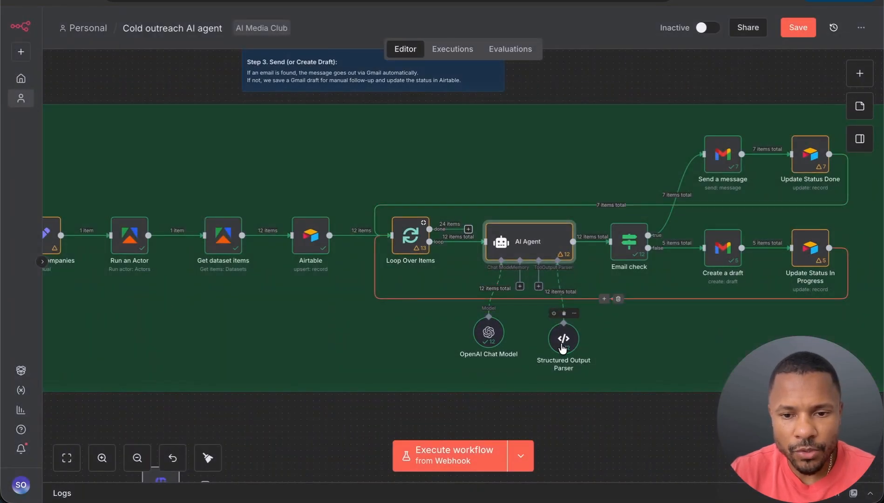
double_click(489, 332)
left_click(28, 24)
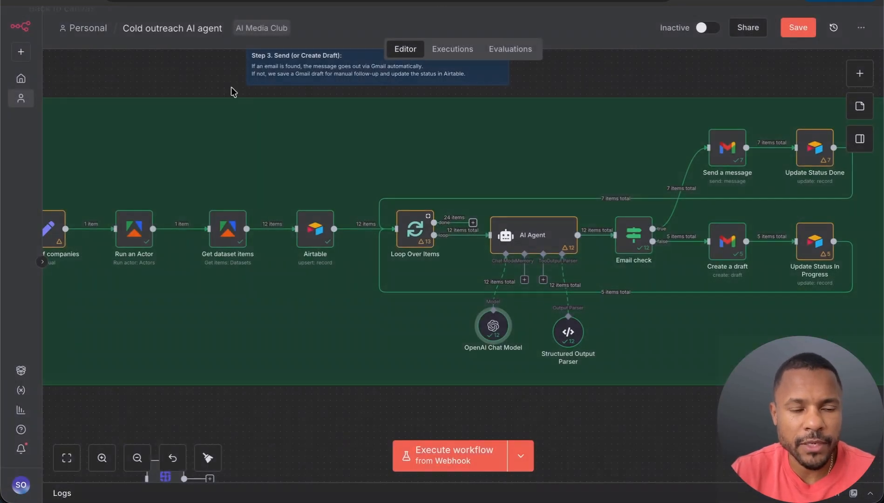
Step: Open the Structured Output Parser and examine the subject and Body keys in its JSON example, then close it
double_click(569, 333)
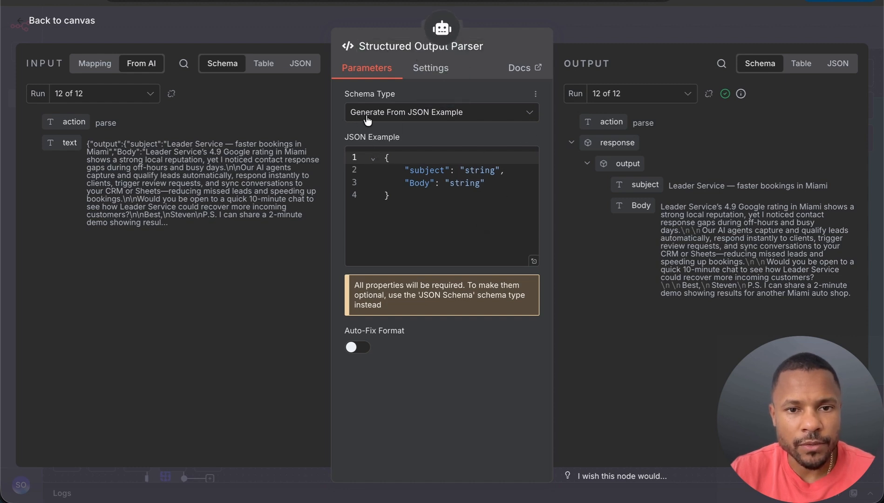
left_click_drag(486, 183, 405, 168)
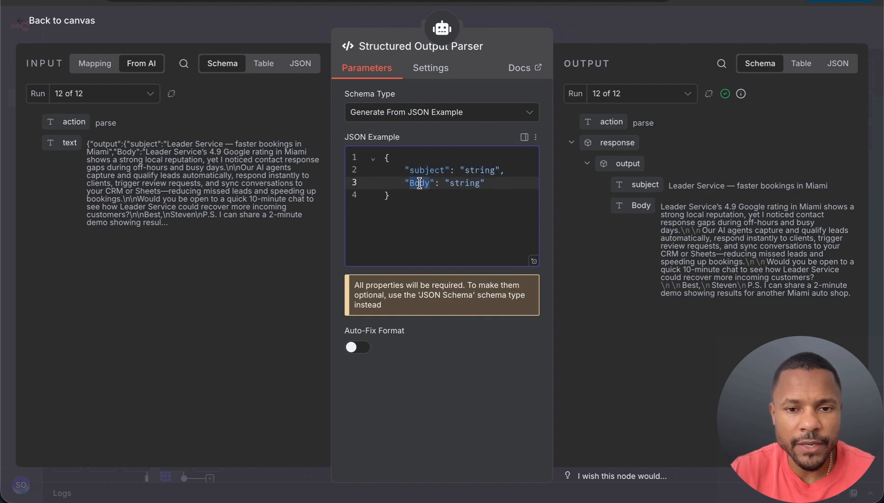
key("Escape")
Step: Open the AI Agent node and examine the subject and Body values in its output, then return to the canvas
double_click(558, 239)
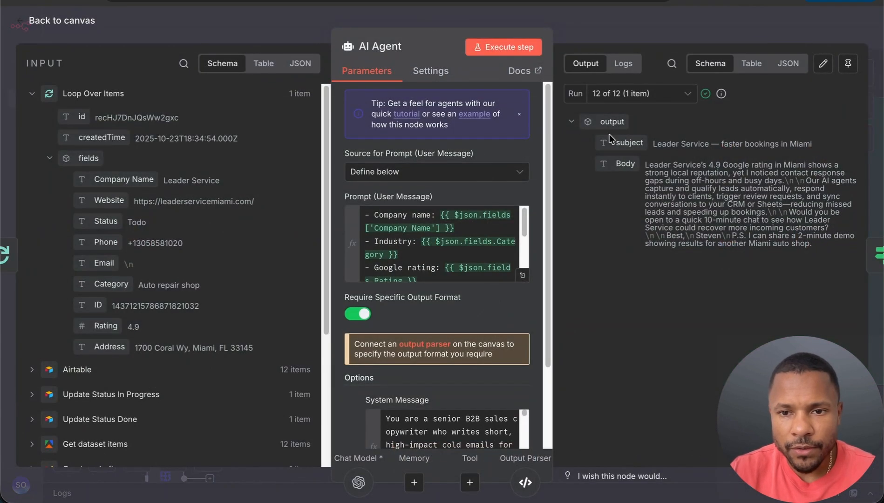
left_click_drag(610, 145, 827, 148)
left_click_drag(657, 146, 786, 146)
left_click_drag(631, 165, 811, 252)
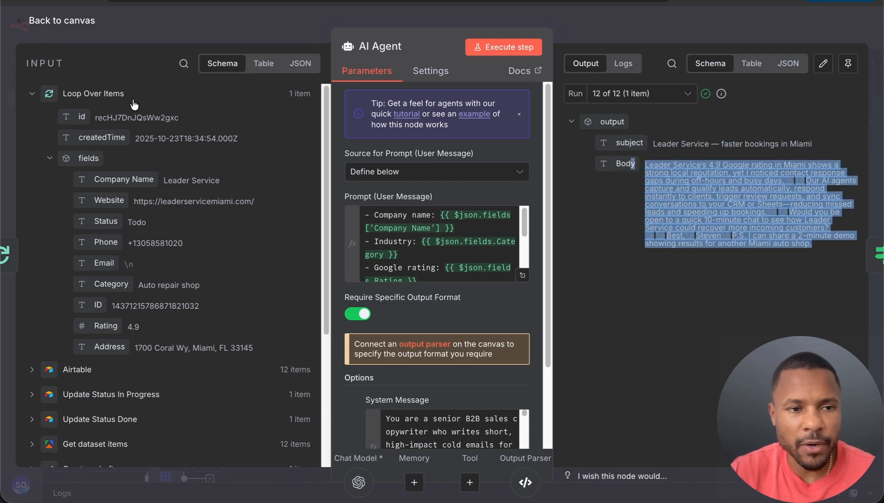
left_click(61, 22)
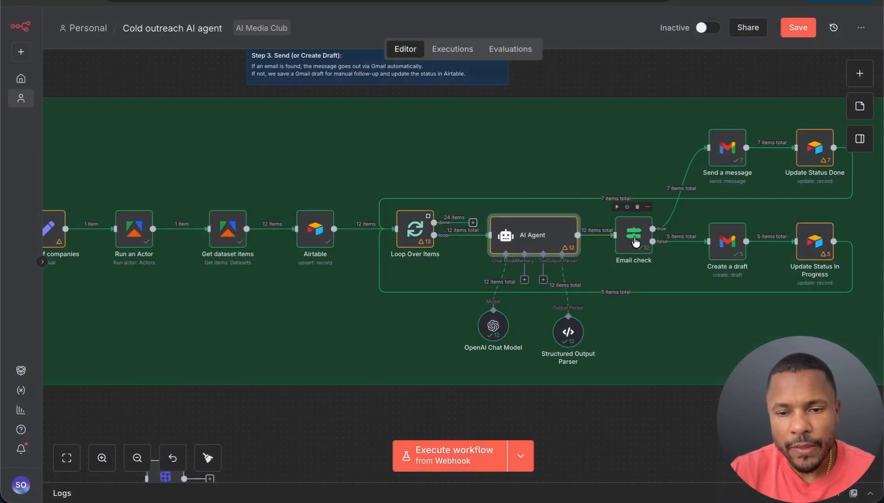
Step: Open the Email check node and examine its condition on the Airtable Email field containing @, then close it
double_click(634, 237)
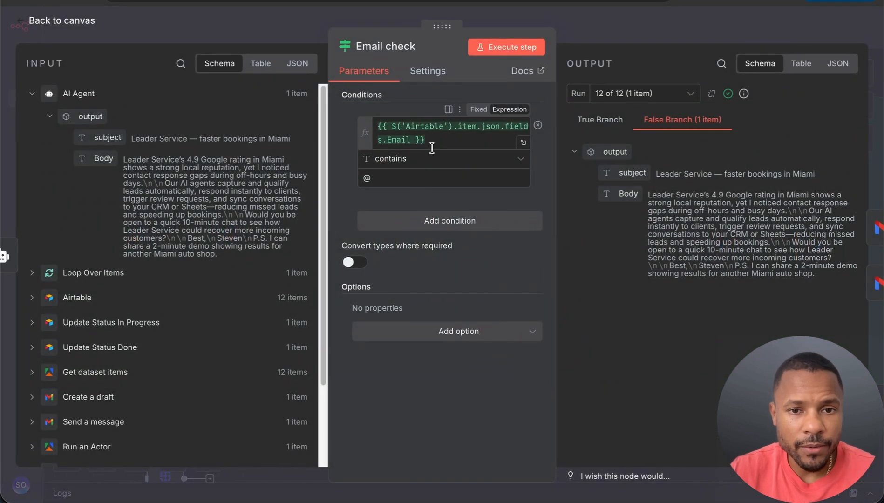
left_click_drag(442, 141, 364, 121)
left_click(349, 159)
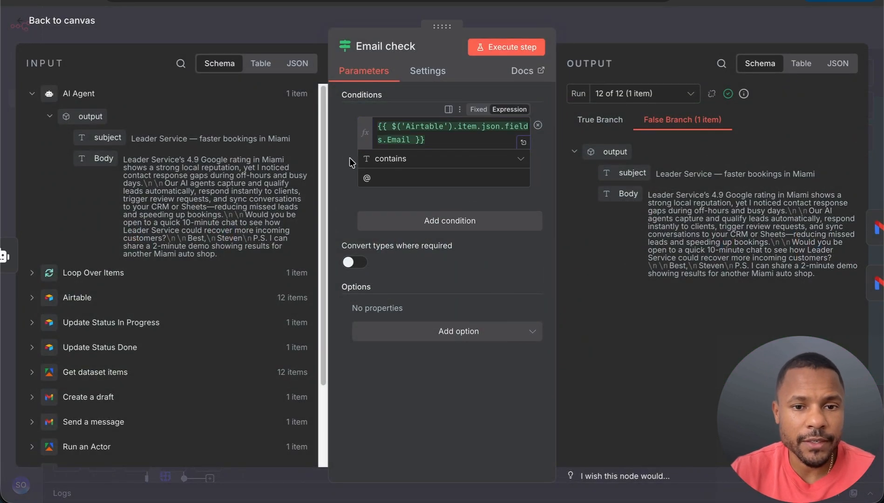
left_click_drag(381, 179, 346, 169)
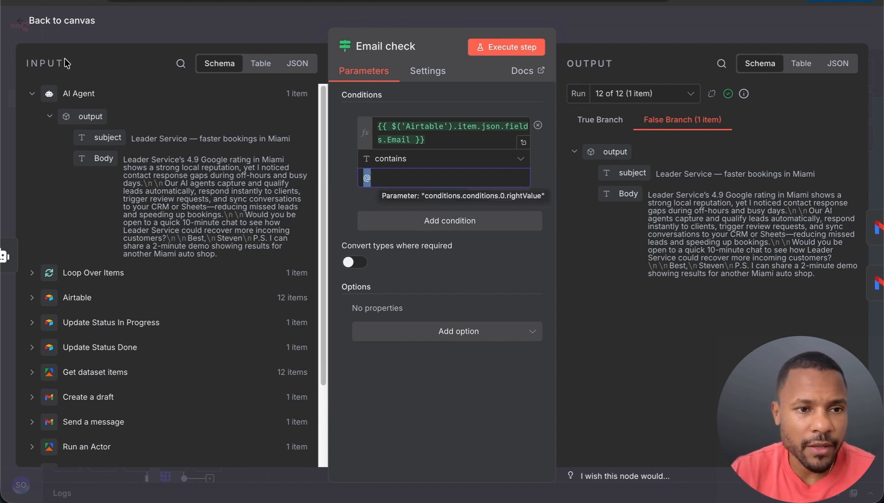
left_click(41, 22)
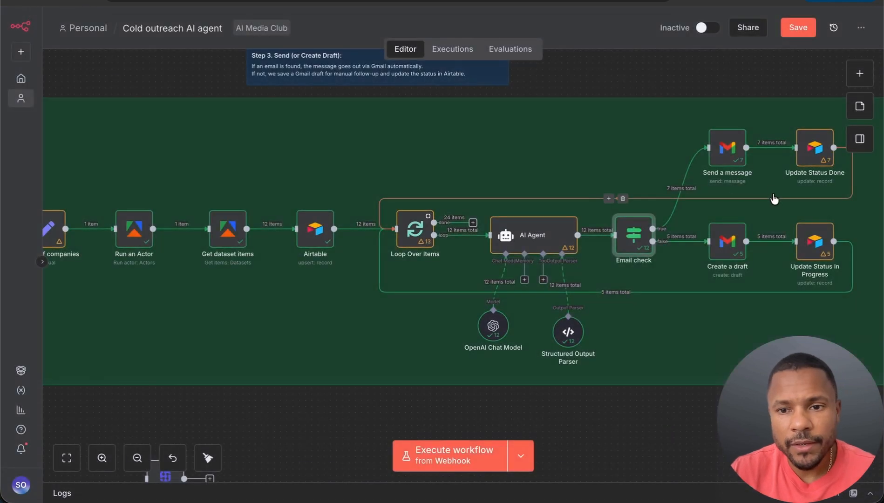
Step: Open the Send a message node and examine its Subject and Message expressions taken from the AI Agent output
left_click(723, 154)
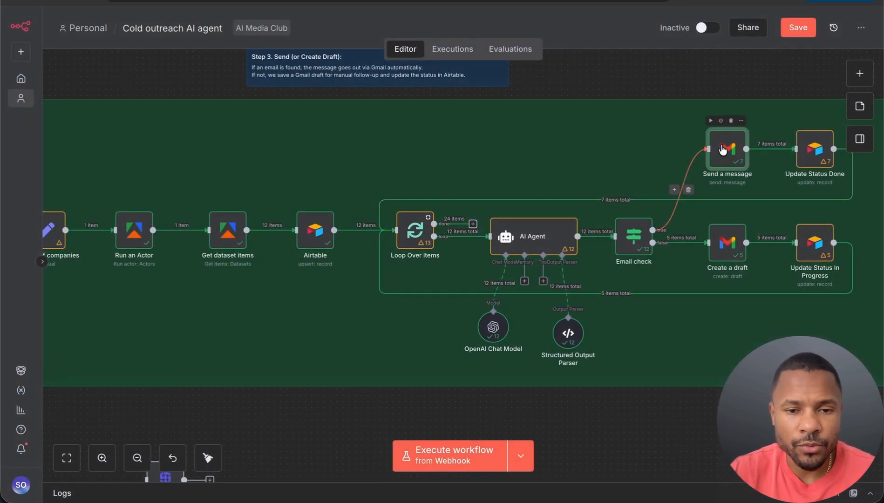
double_click(724, 150)
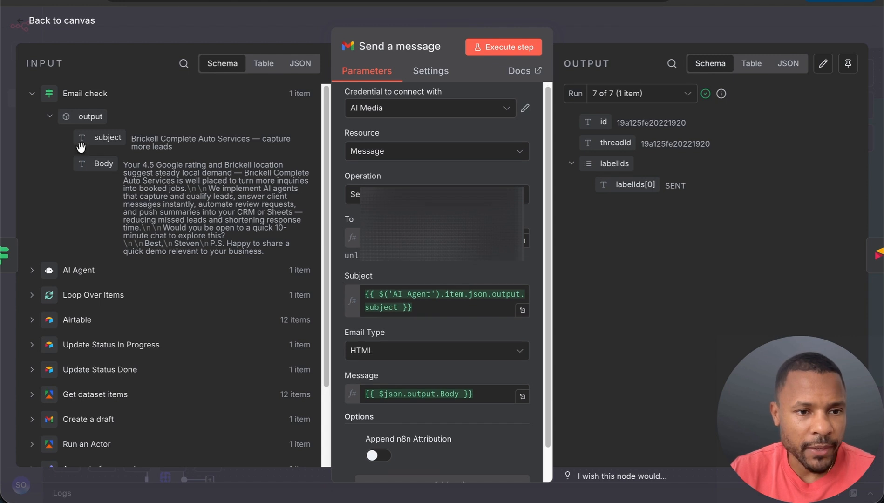
scroll(373, 326, "down", 1)
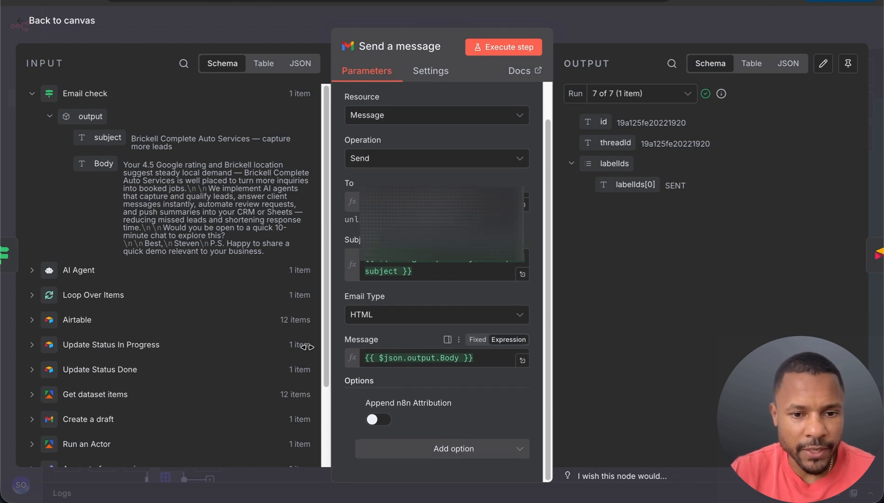
double_click(396, 359)
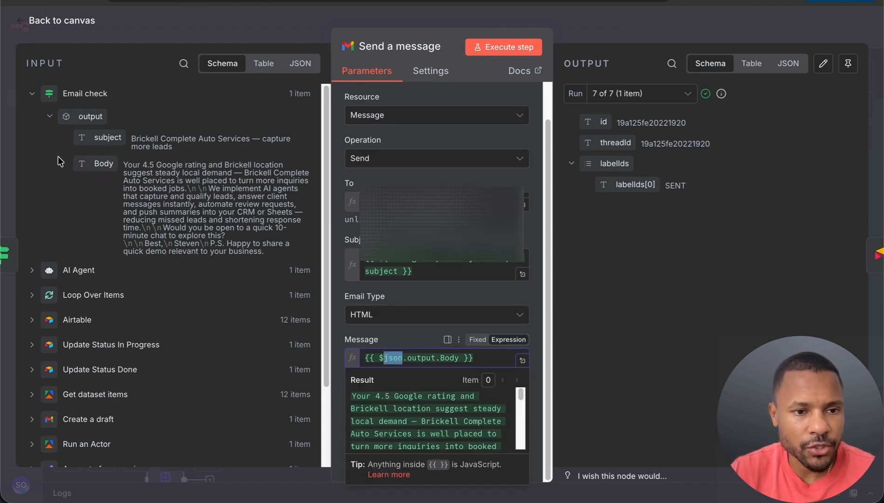
Step: Map the Airtable Email field into the Send a message node's To field and return to the canvas
left_click(358, 202)
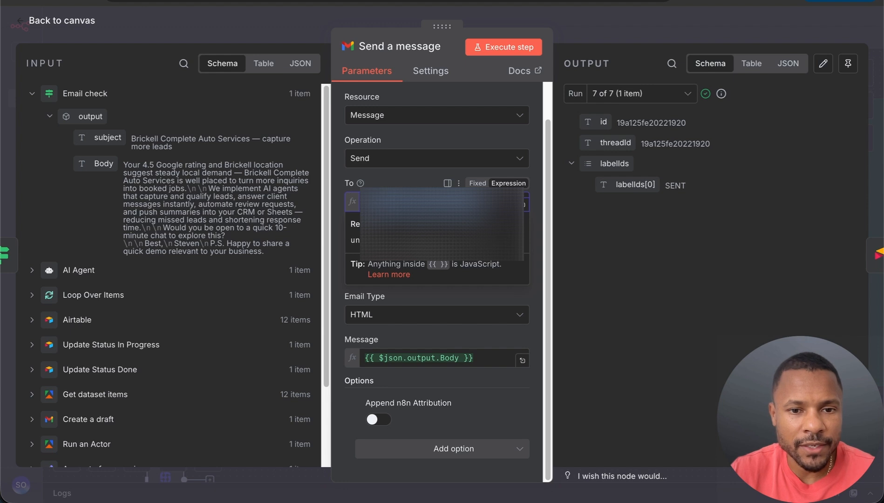
left_click(32, 320)
scroll(74, 322, "down", 5)
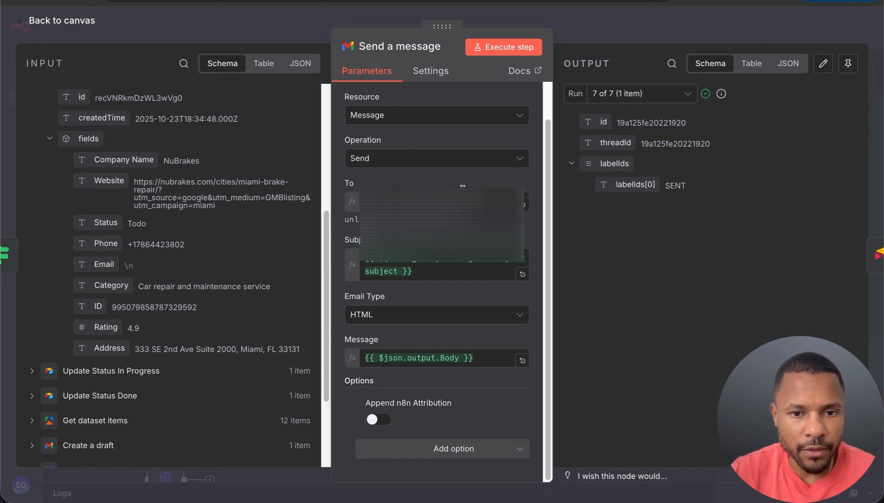
left_click(463, 202)
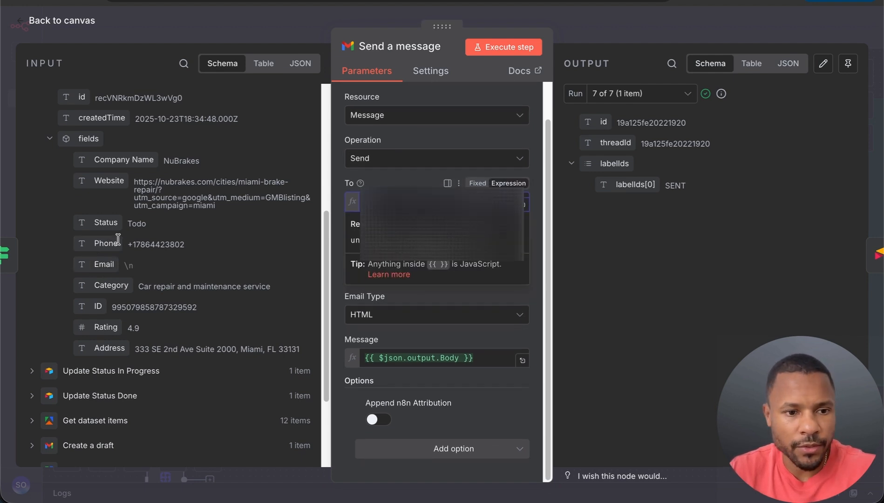
left_click_drag(106, 265, 362, 194)
left_click(383, 185)
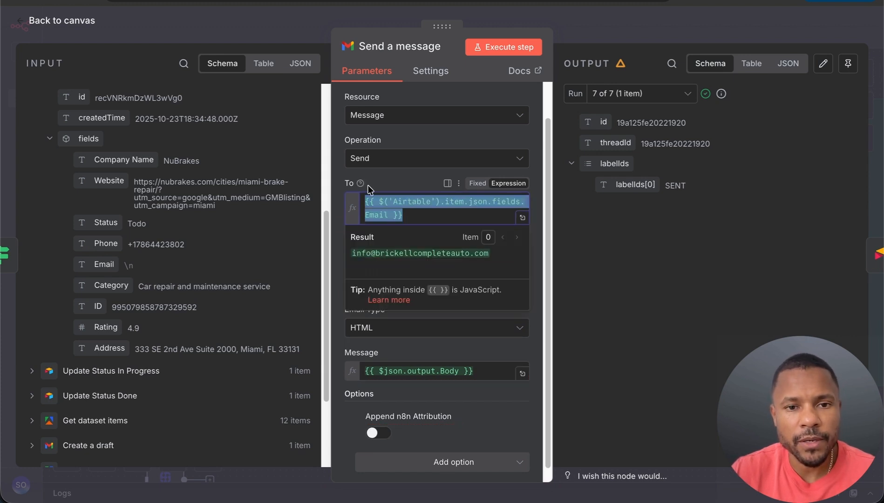
scroll(369, 187, "up", 1)
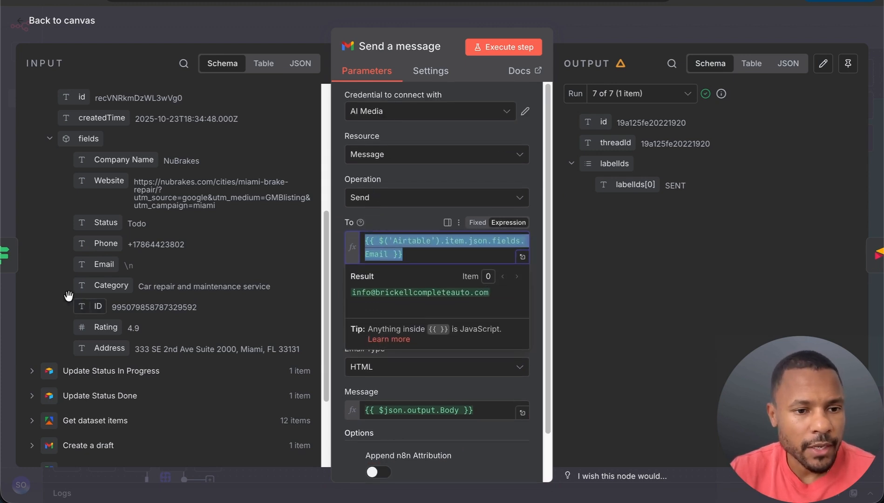
left_click(68, 43)
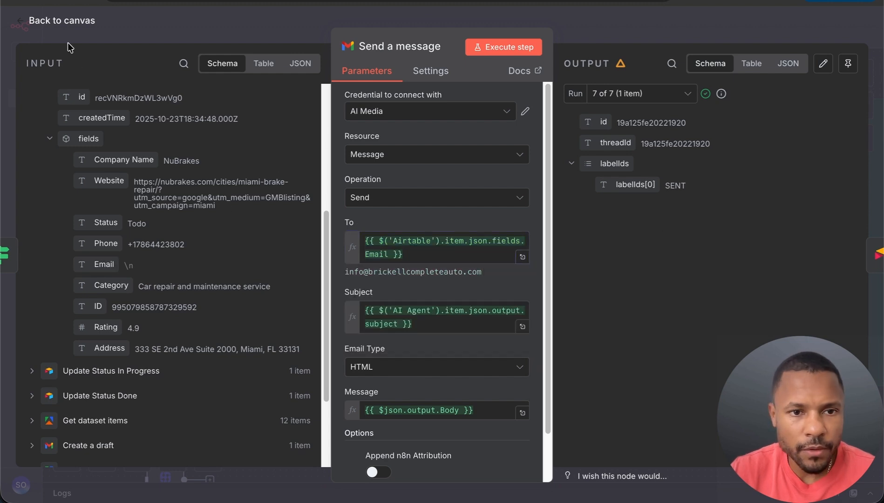
left_click(41, 21)
Step: Open the Update Status Done node and examine its id match, Offer expression and Status value, expanding the AI Agent input data
scroll(654, 149, "right", 3)
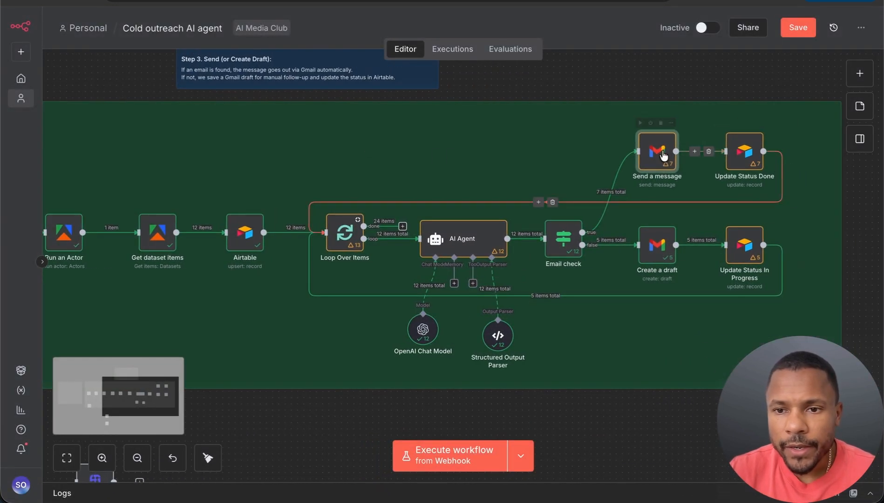
double_click(745, 151)
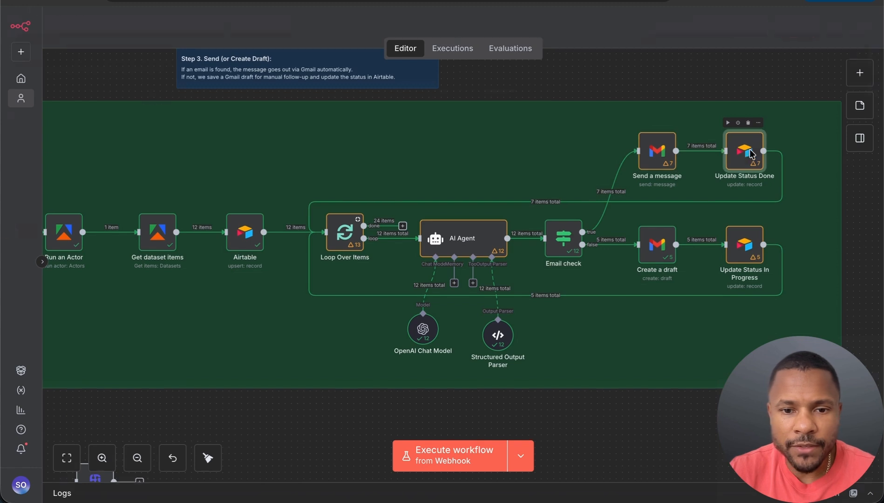
scroll(443, 317, "down", 5)
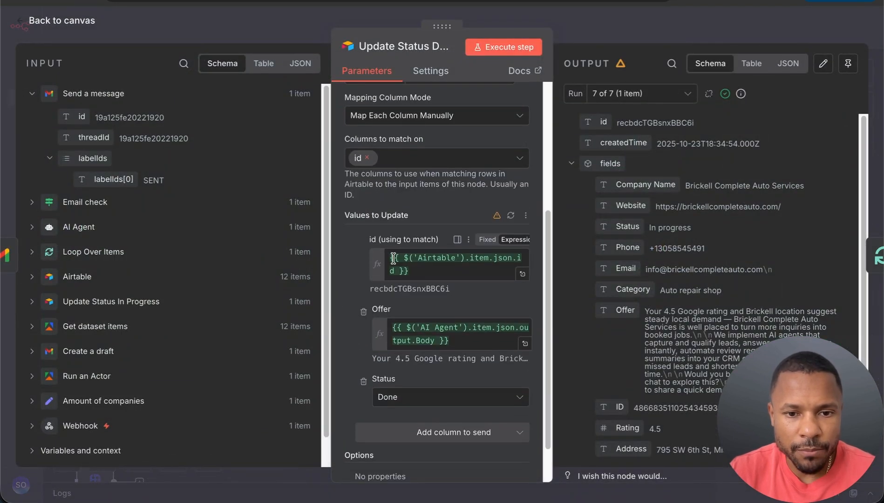
triple_click(438, 261)
left_click(428, 271)
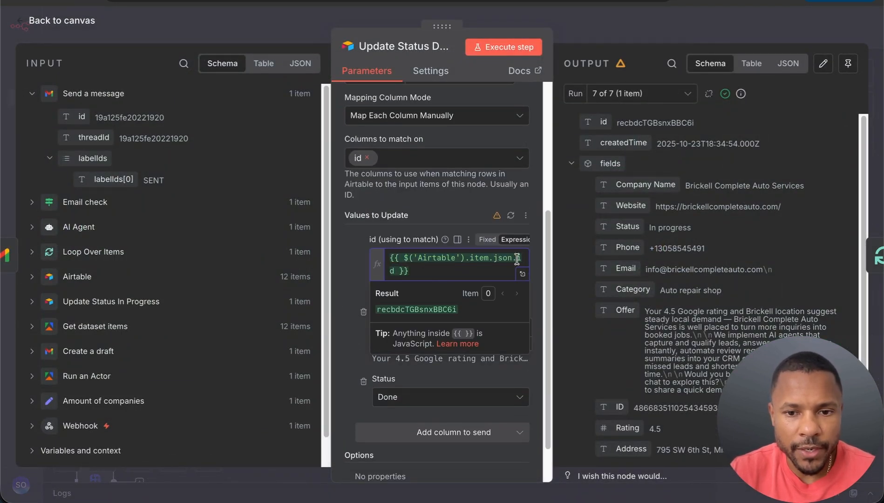
left_click(342, 254)
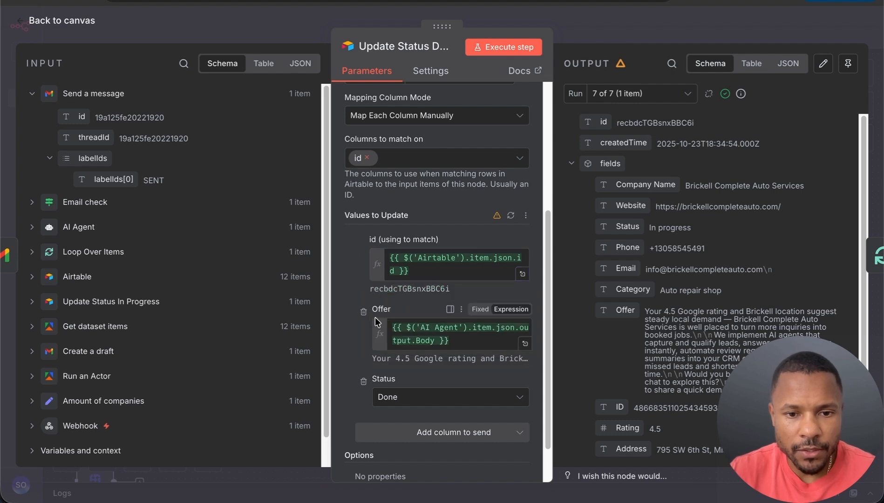
left_click(416, 328)
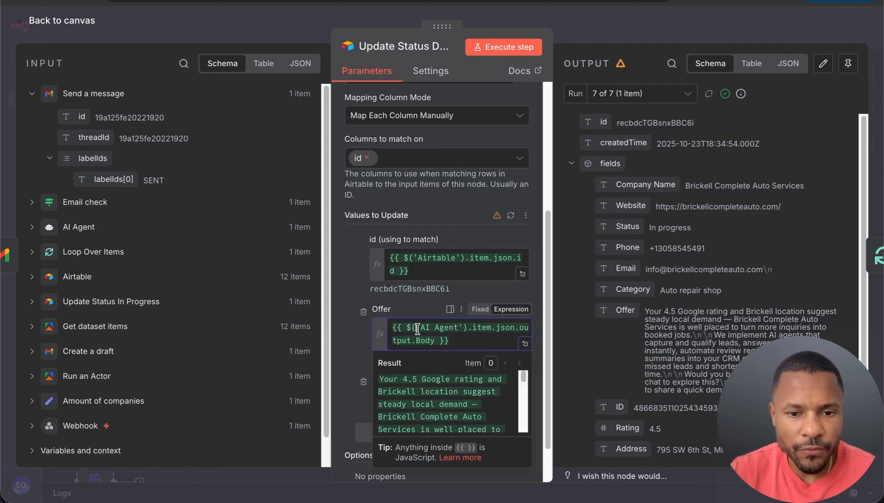
scroll(385, 301, "down", 1)
left_click(67, 233)
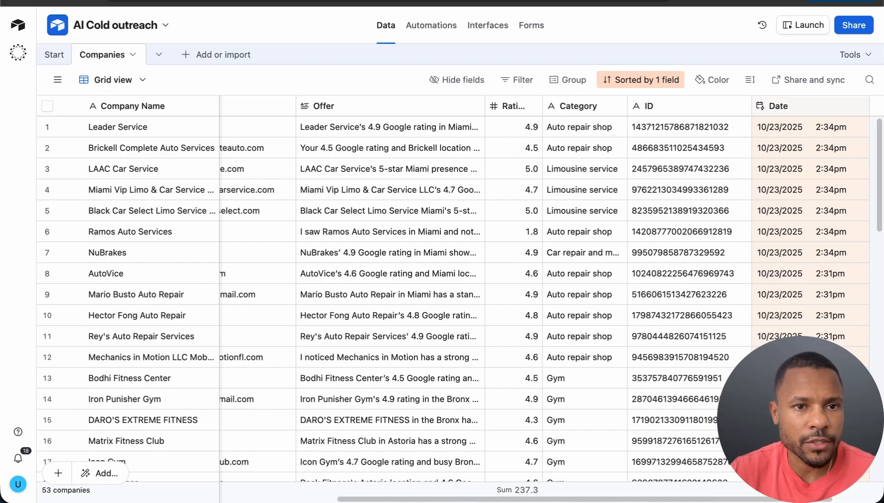
Step: Switch to the Airtable Companies table and read the full Offer text for LAAC Car Service
scroll(571, 210, "right", 2)
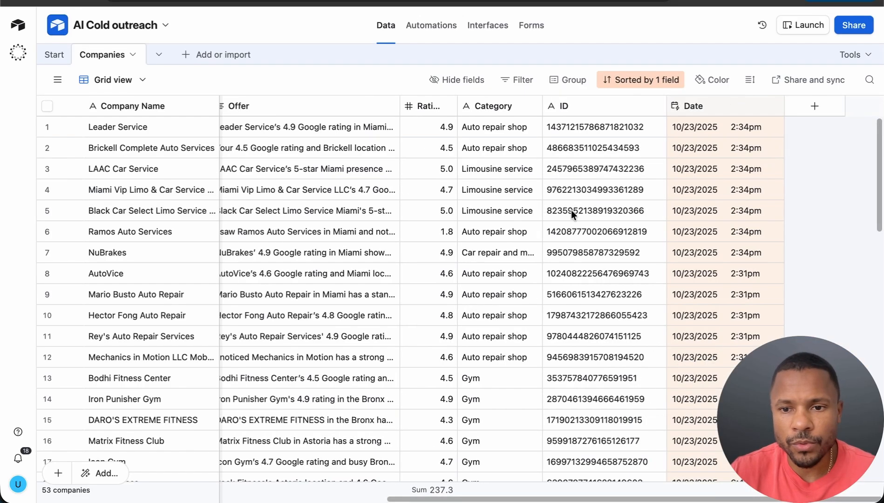
scroll(413, 178, "left", 2)
double_click(413, 179)
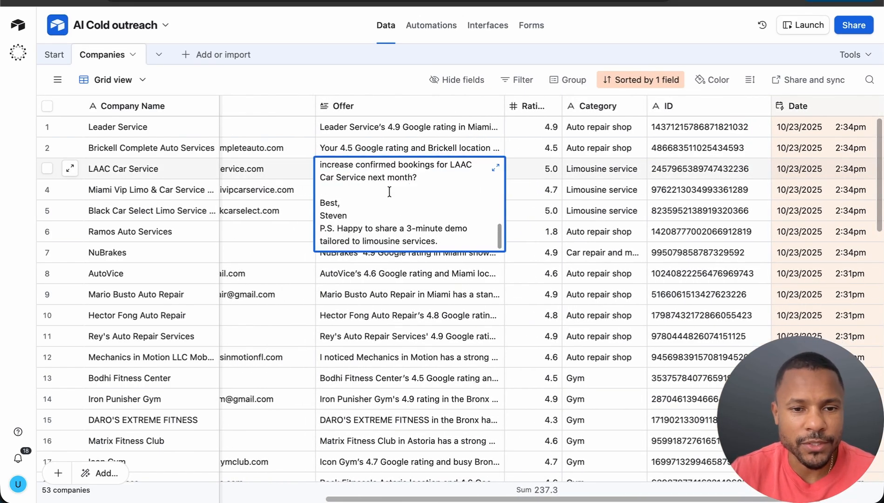
left_click_drag(390, 191, 392, 273)
scroll(395, 209, "up", 6)
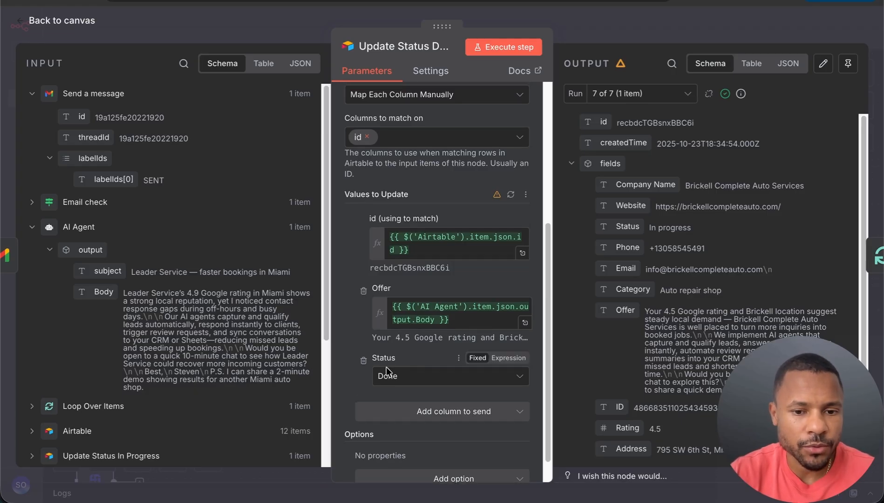
Step: Close the Update Status Done node, then reopen the Email check node to review its condition and return to the canvas
key("Escape")
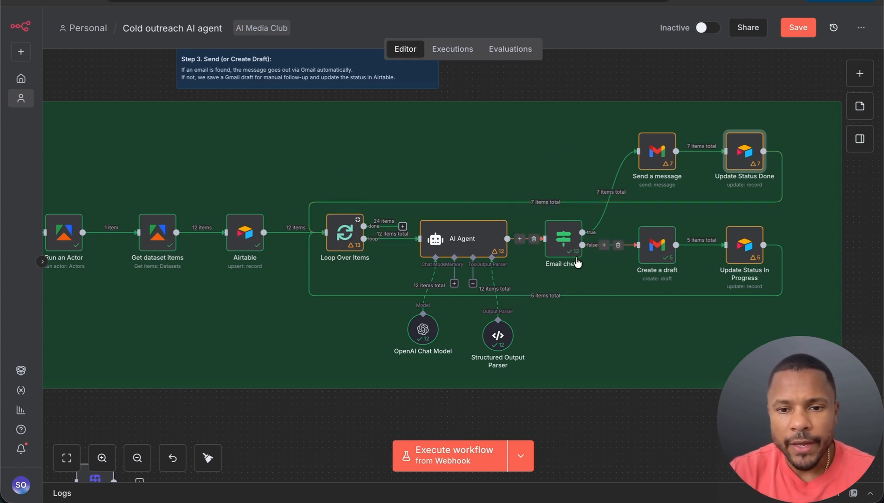
double_click(565, 241)
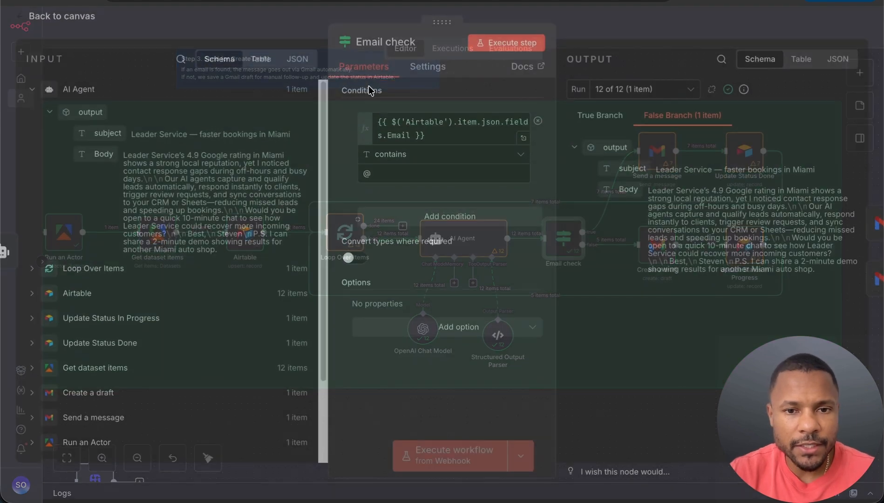
left_click(51, 20)
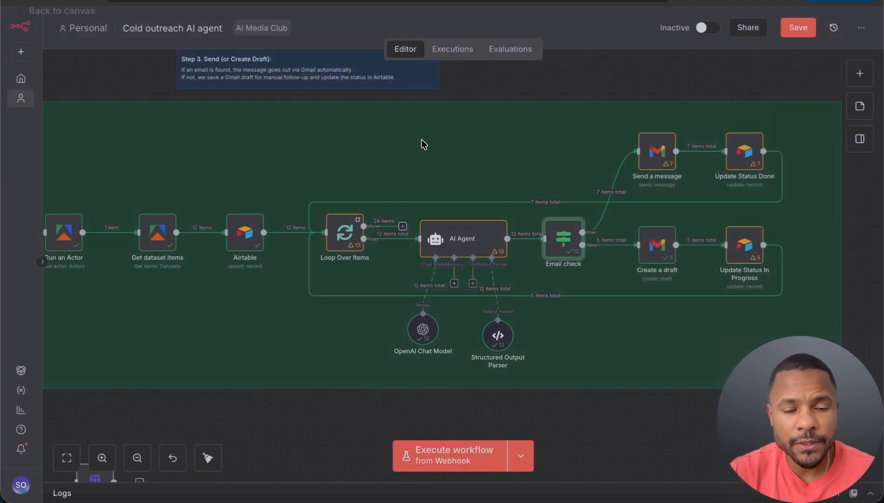
Step: Open the Create a draft node and examine its Draft resource, Create operation, and the Subject and Message expressions
double_click(659, 249)
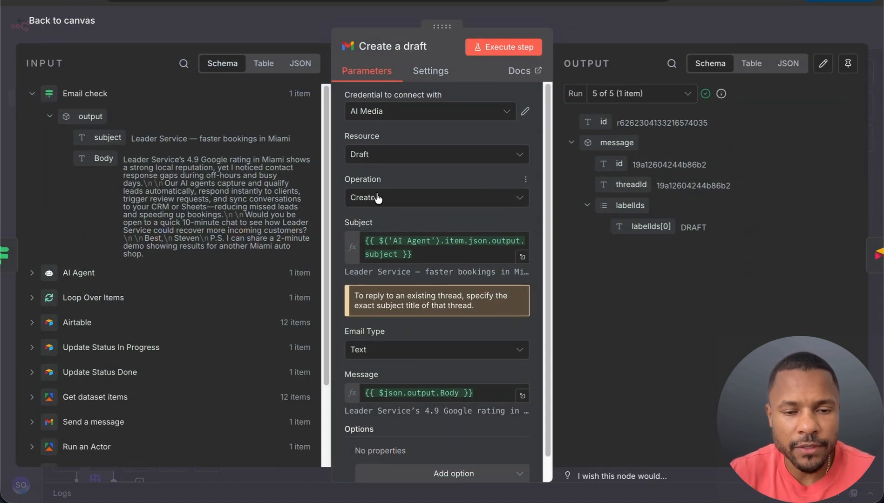
scroll(379, 200, "down", 1)
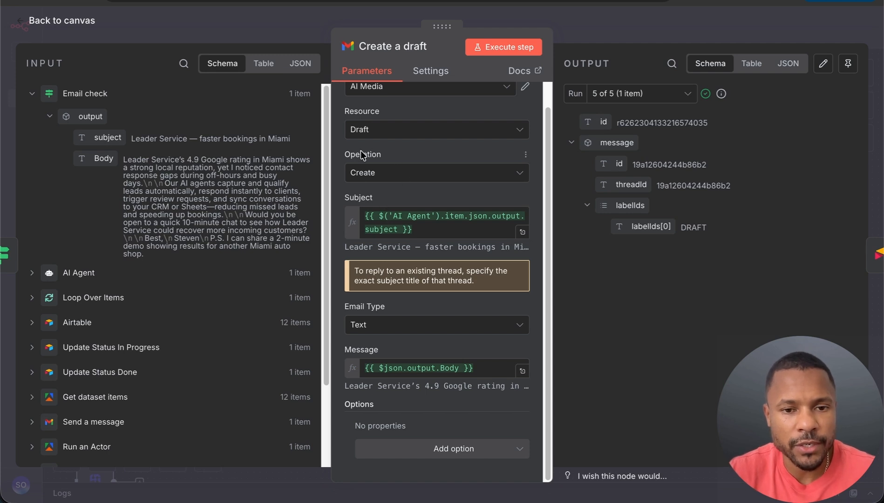
left_click_drag(423, 231, 359, 201)
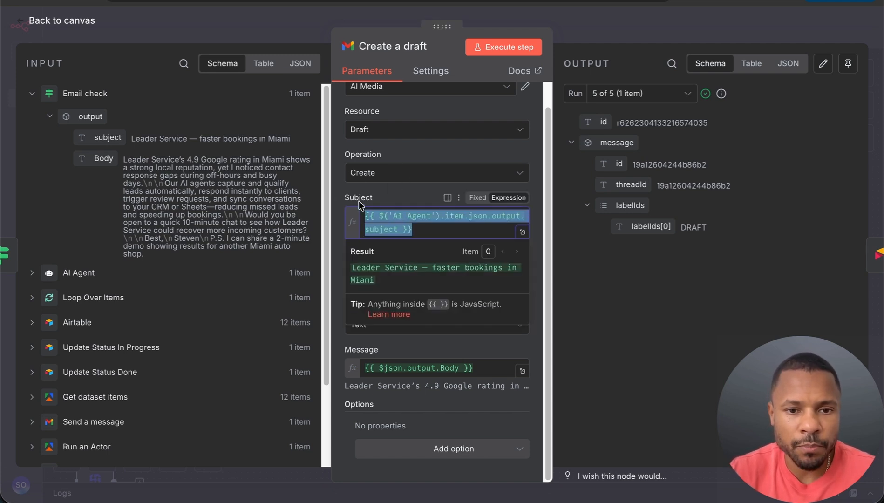
left_click(406, 192)
left_click_drag(496, 369, 340, 367)
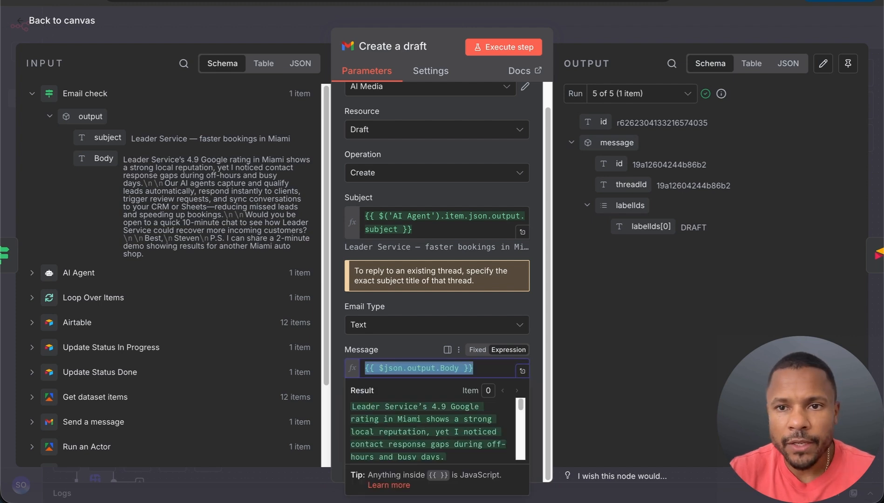
Step: Switch to Gmail to view the Drafts list, then to the Airtable Companies table to compare the Email and Status columns
left_click(666, 0)
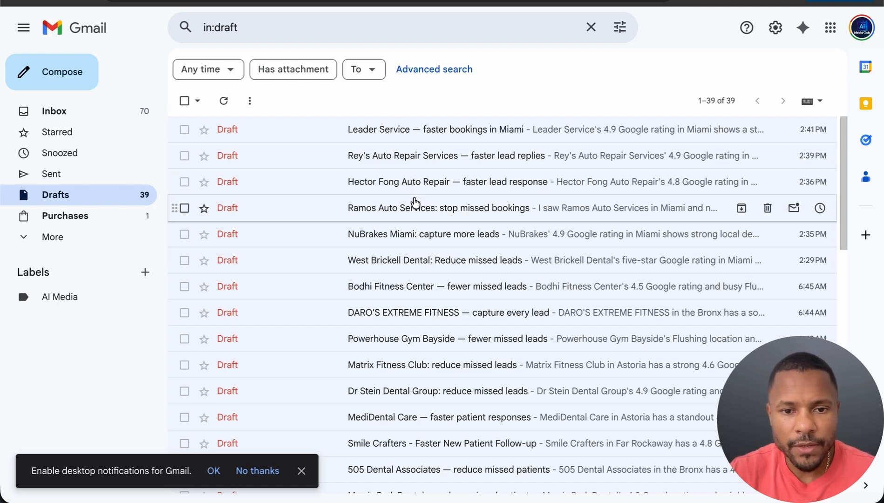
left_click(140, 4)
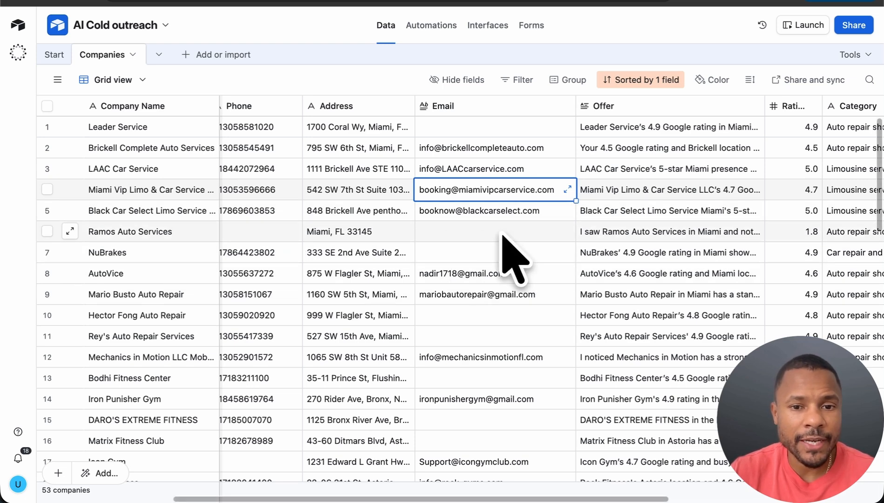
scroll(539, 241, "left", 5)
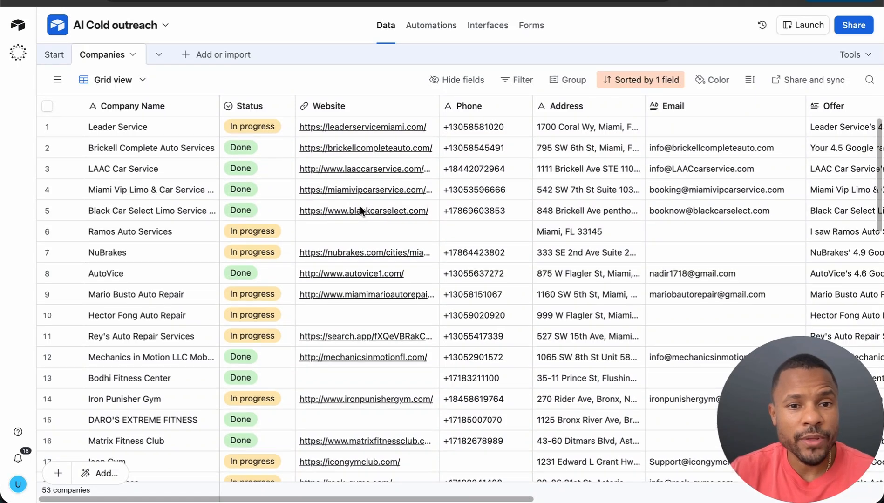
scroll(390, 258, "right", 1)
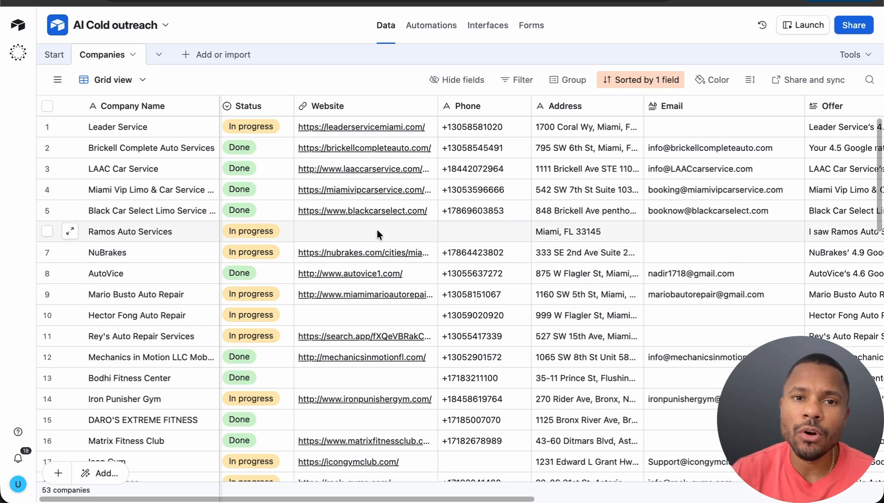
scroll(337, 142, "right", 1)
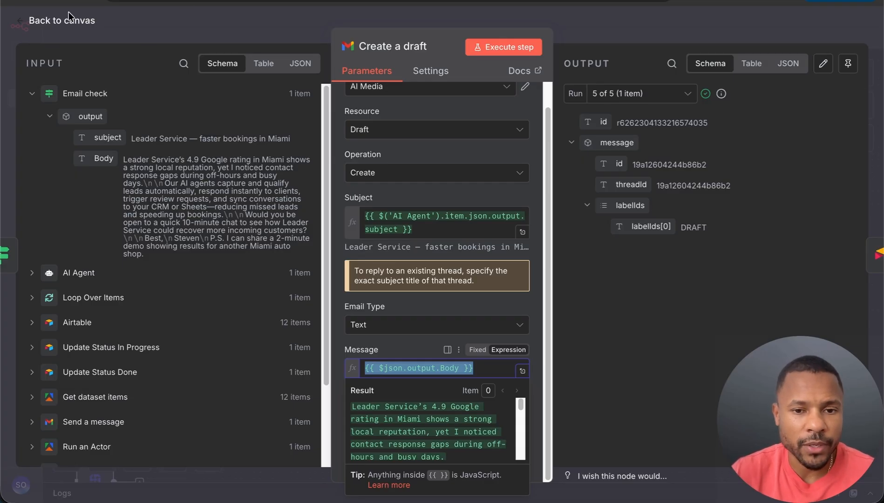
Step: Close the Create a draft node, then review the id match, Offer expression and Status value in Update Status In Progress and return to the canvas
left_click(70, 24)
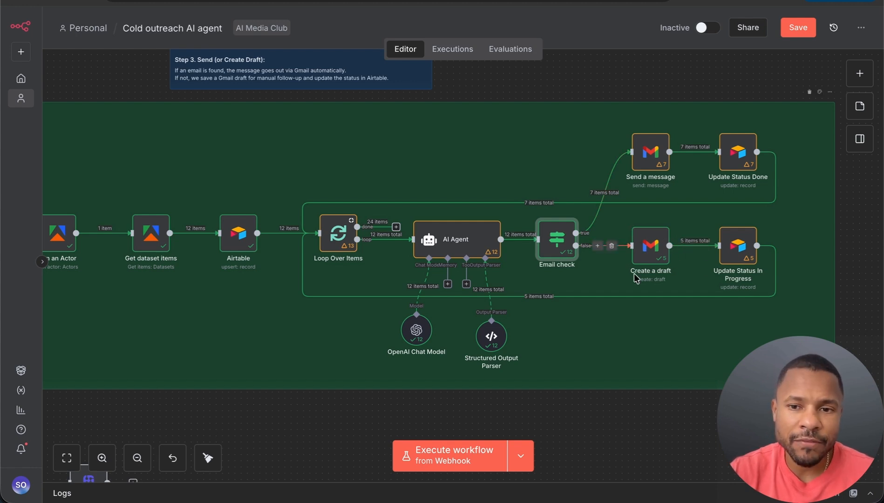
scroll(812, 248, "right", 1)
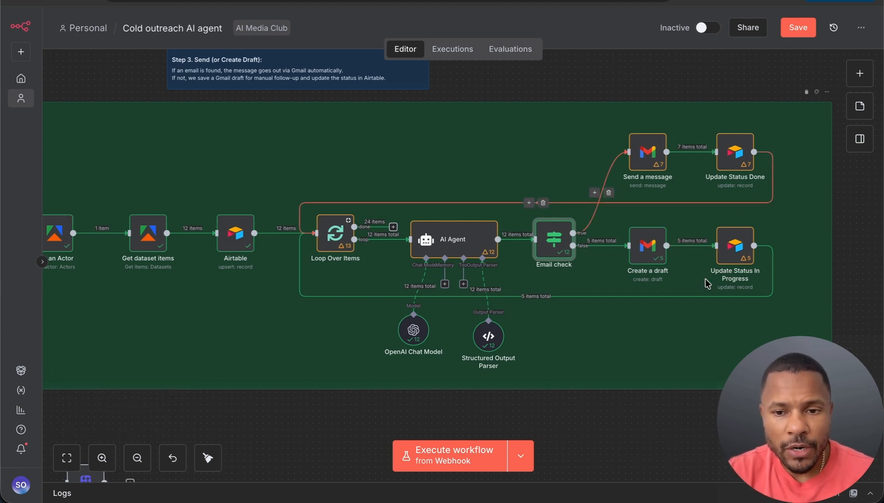
double_click(646, 246)
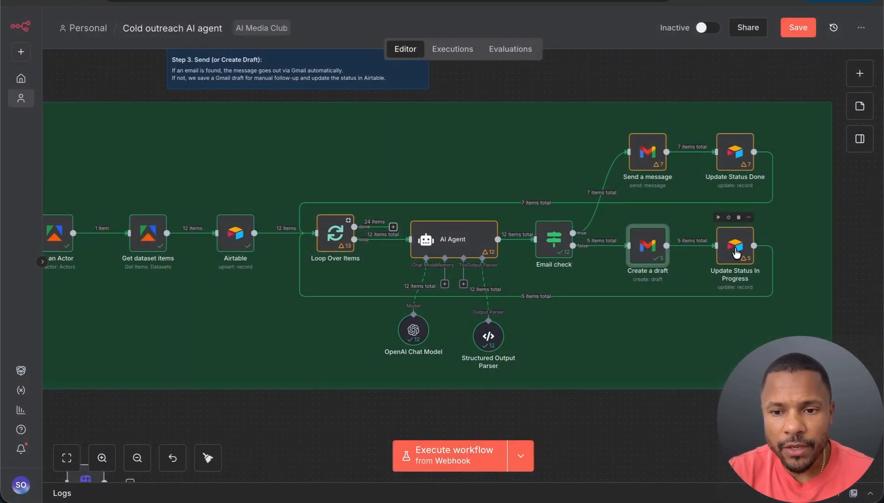
double_click(736, 245)
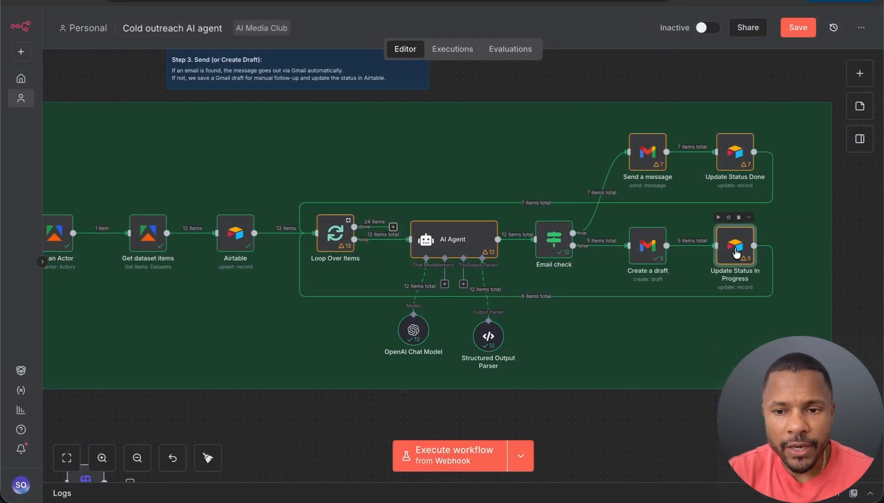
scroll(389, 251, "down", 6)
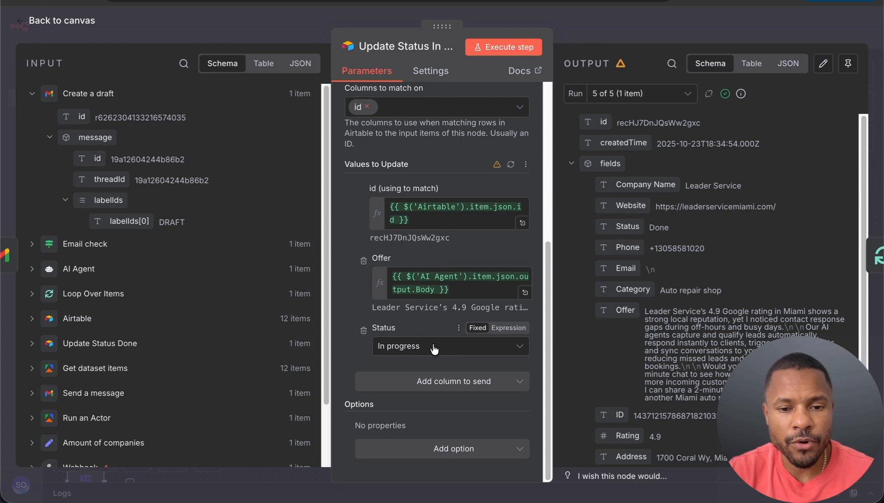
key("Escape")
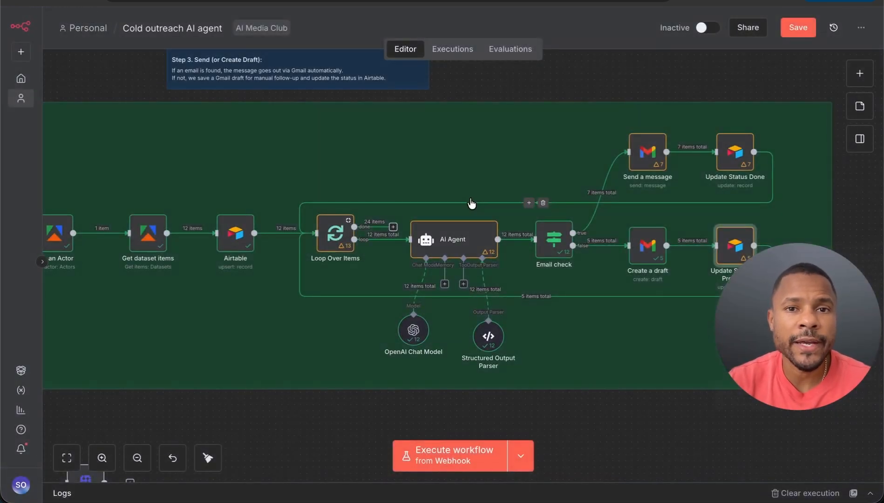